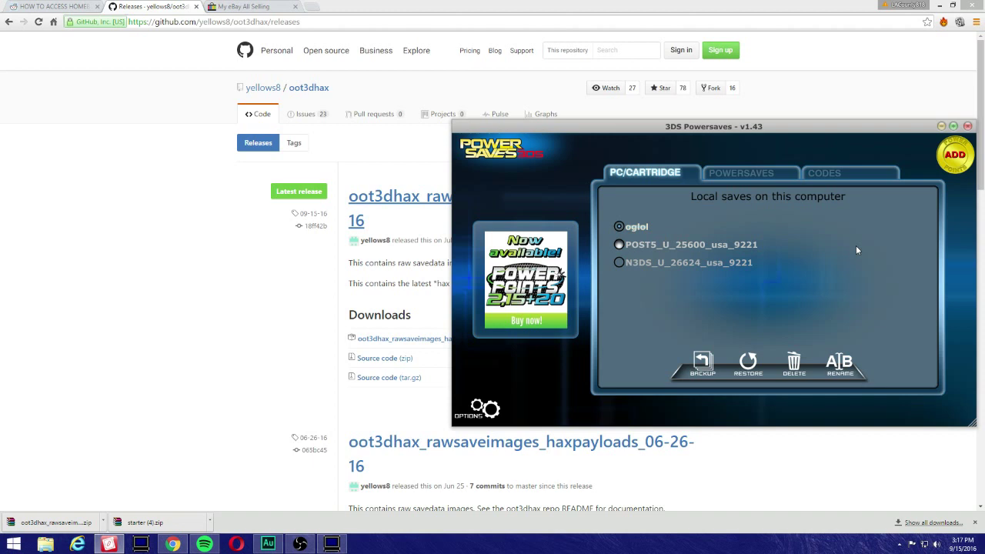
Restore the local save backup named oglol and confirm the restore
left_click(637, 228)
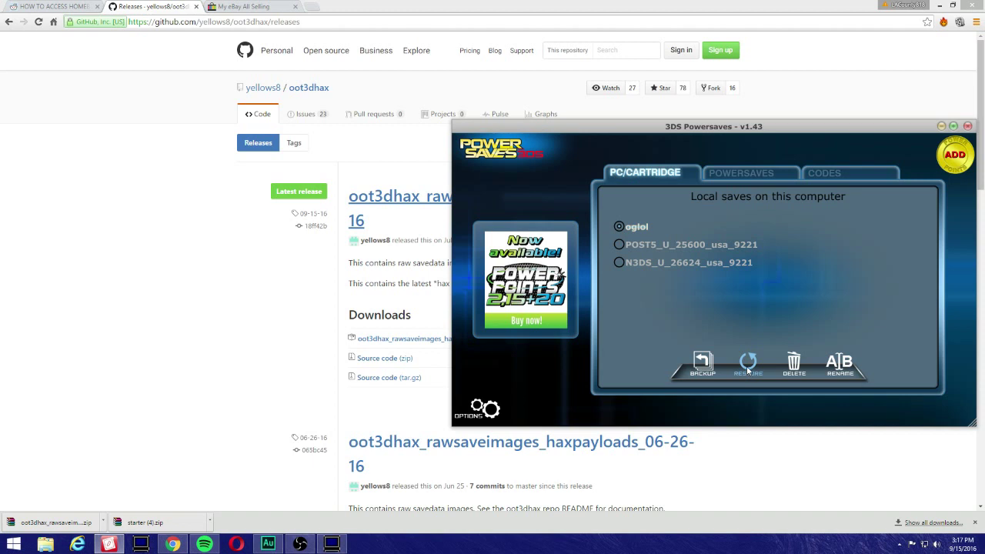
left_click(678, 244)
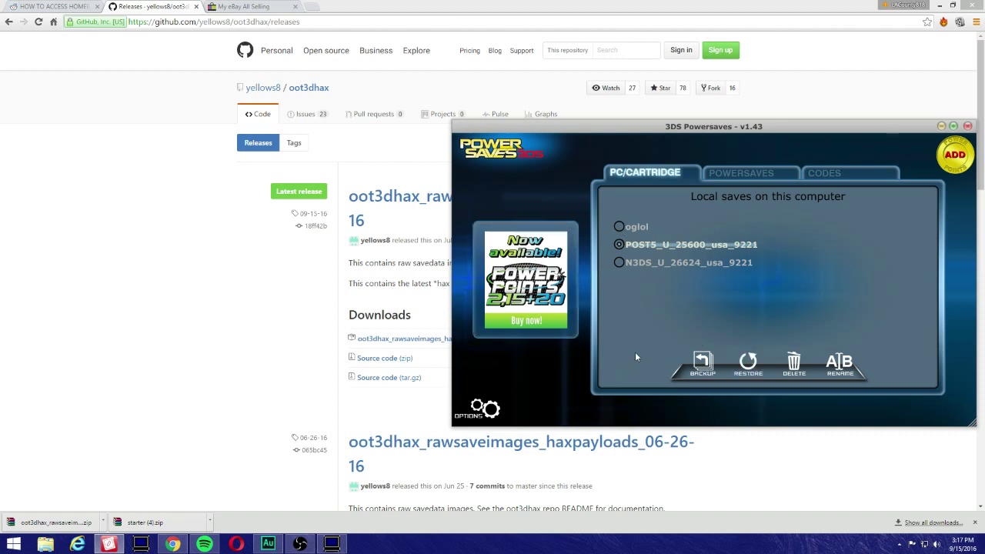
left_click(620, 226)
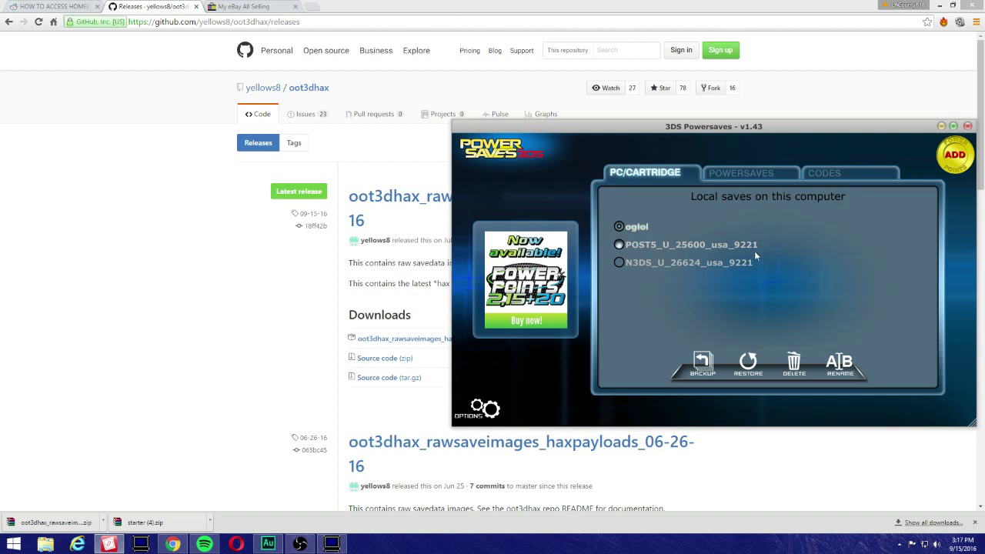
left_click(747, 363)
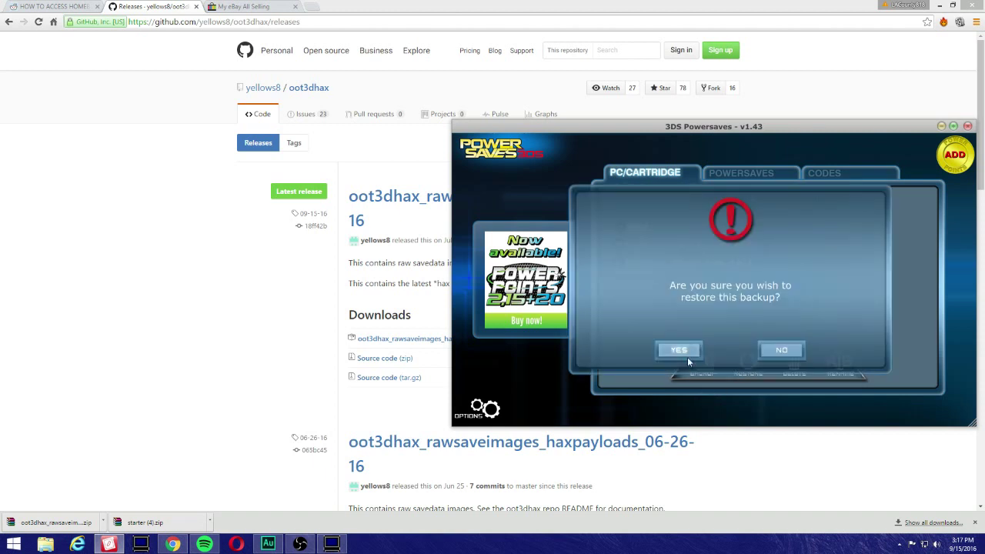
left_click(685, 356)
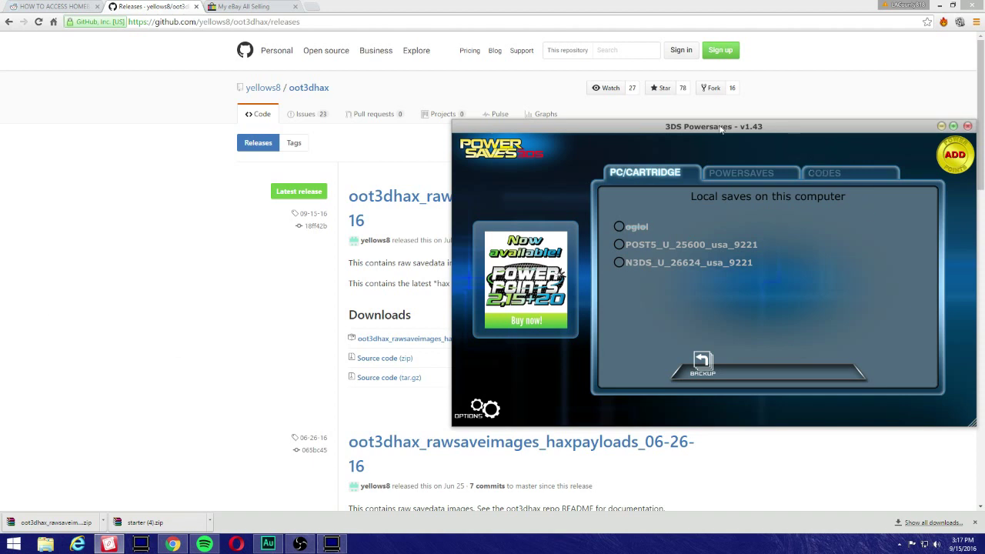
Back up the current save to the computer with the description Bestbuy
left_click_drag(721, 128, 689, 116)
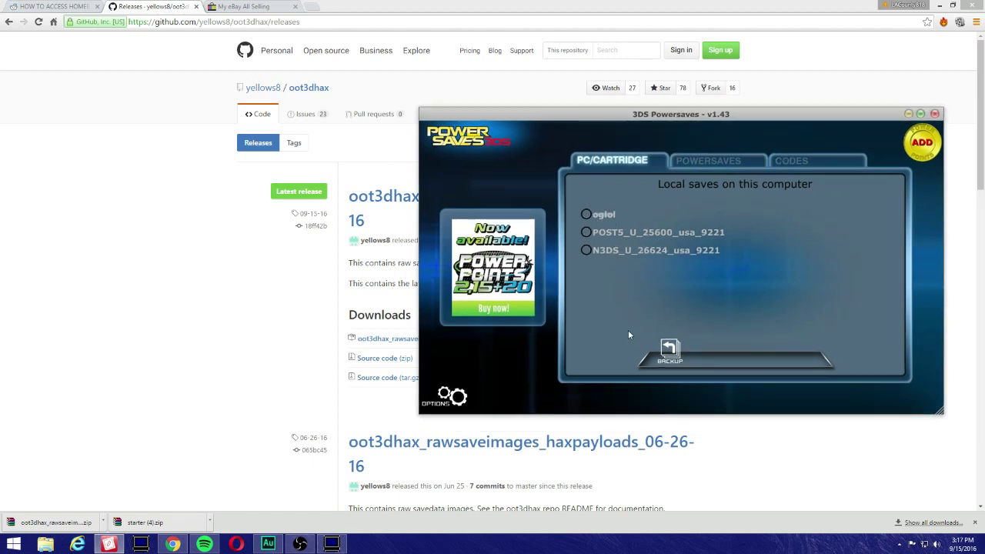
left_click(671, 346)
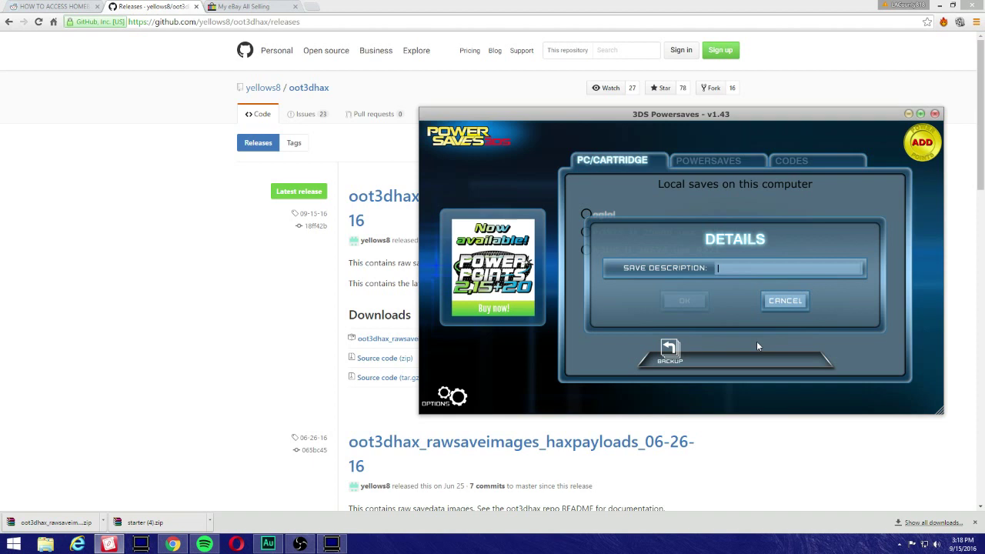
type("Besth")
type("ax")
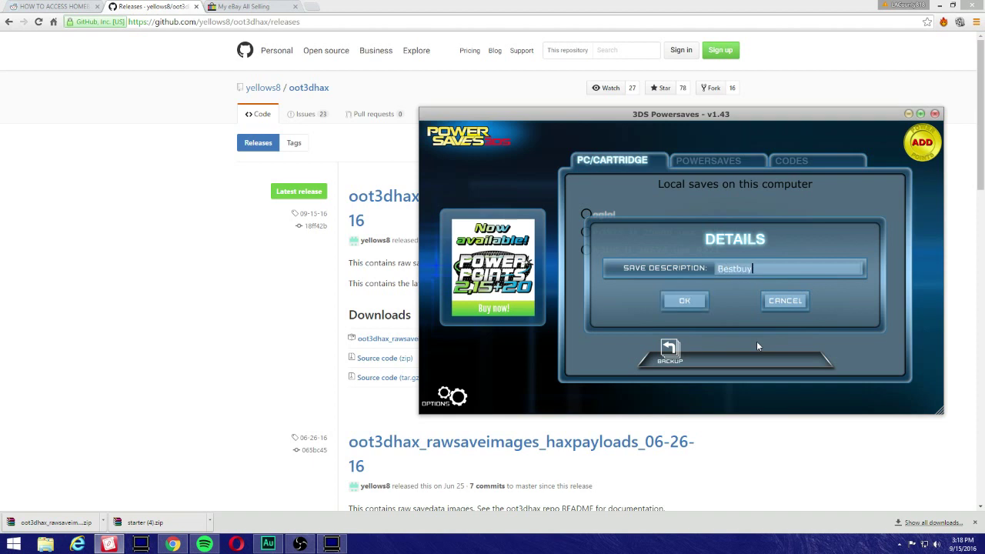
left_click(683, 300)
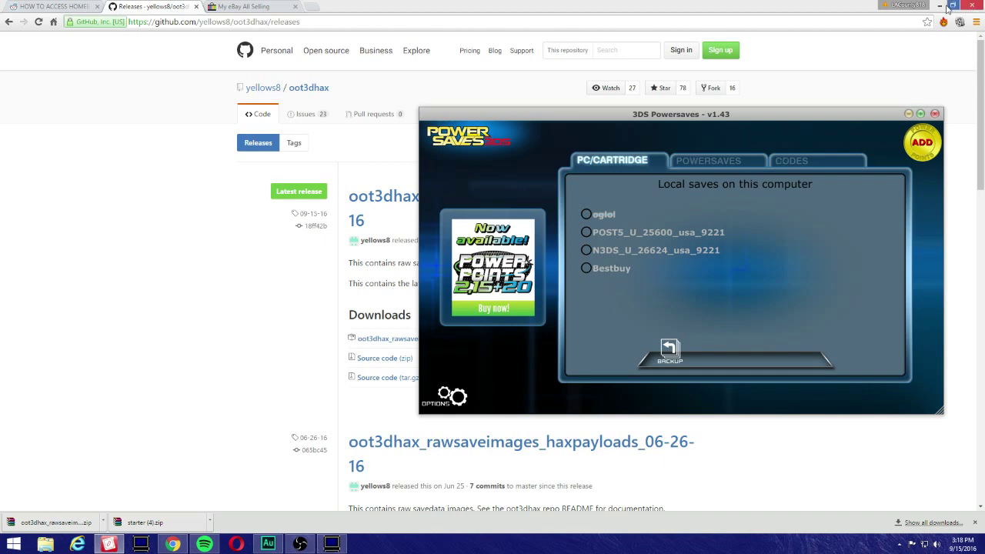
Minimize the Powersaves and browser windows, then open Removable Disk (F:) in File Explorer beside the 3DS viewer
left_click(907, 114)
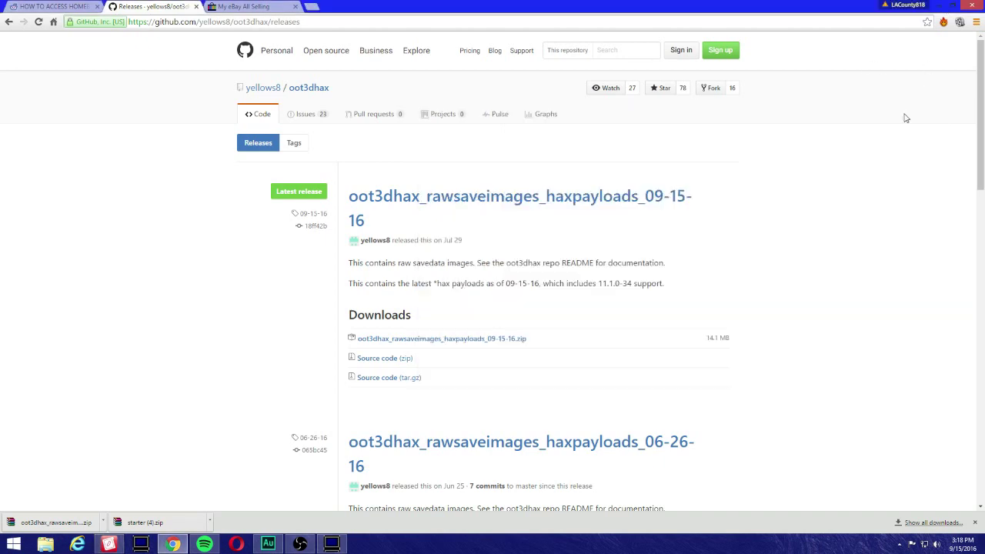
left_click(940, 5)
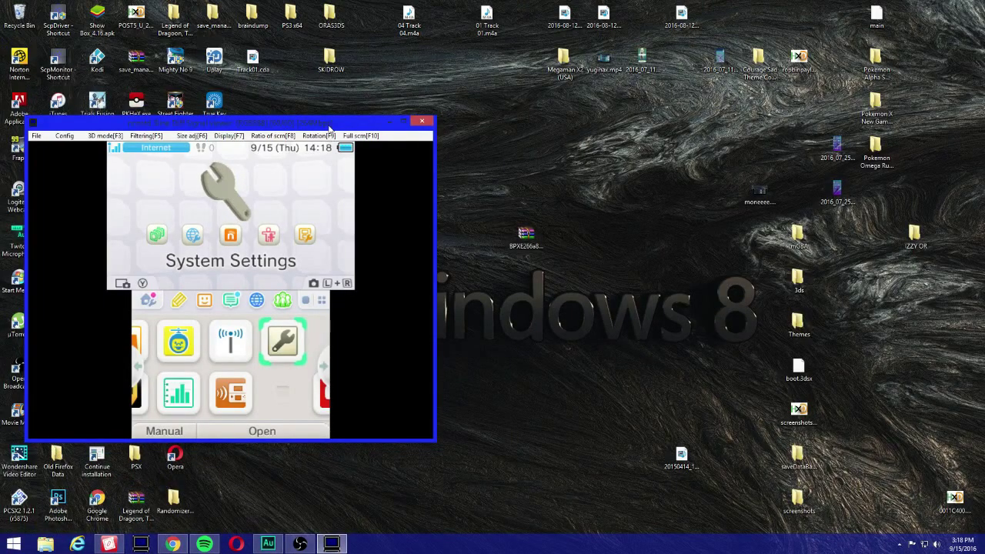
left_click_drag(330, 140, 660, 55)
key("super+e")
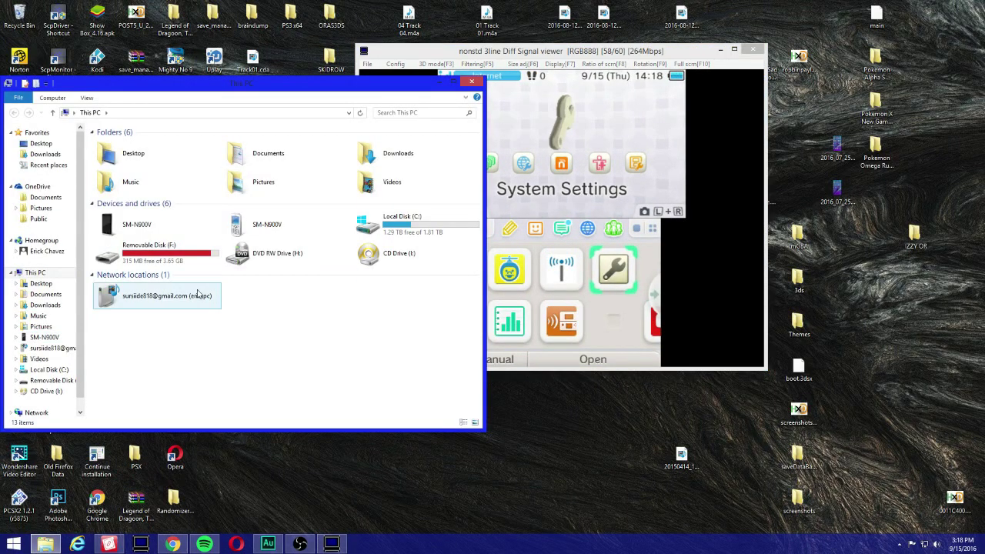
double_click(179, 256)
left_click_drag(237, 84, 469, 34)
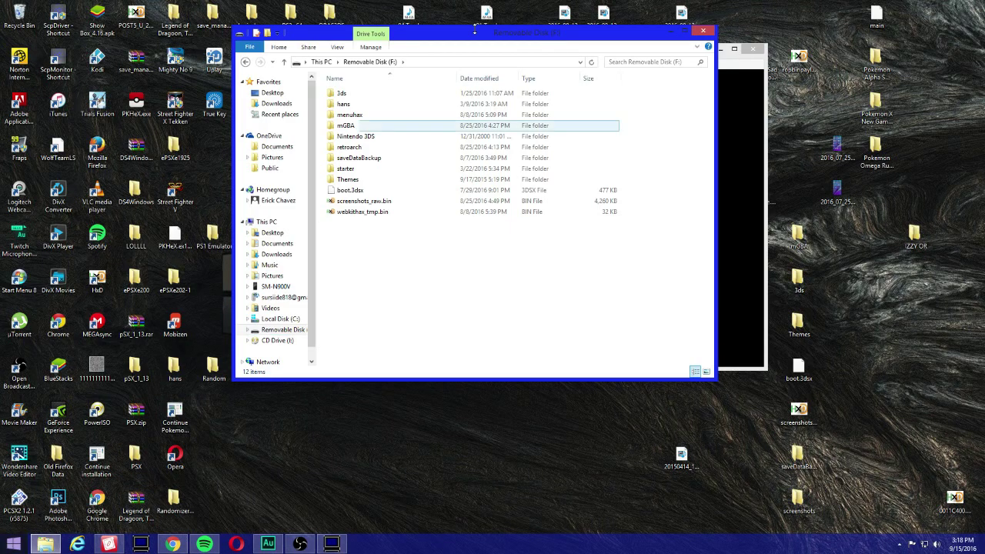
Open the starter (4) folder from Downloads in a second window and place it beside the Removable Disk (F:) window
left_click(18, 545)
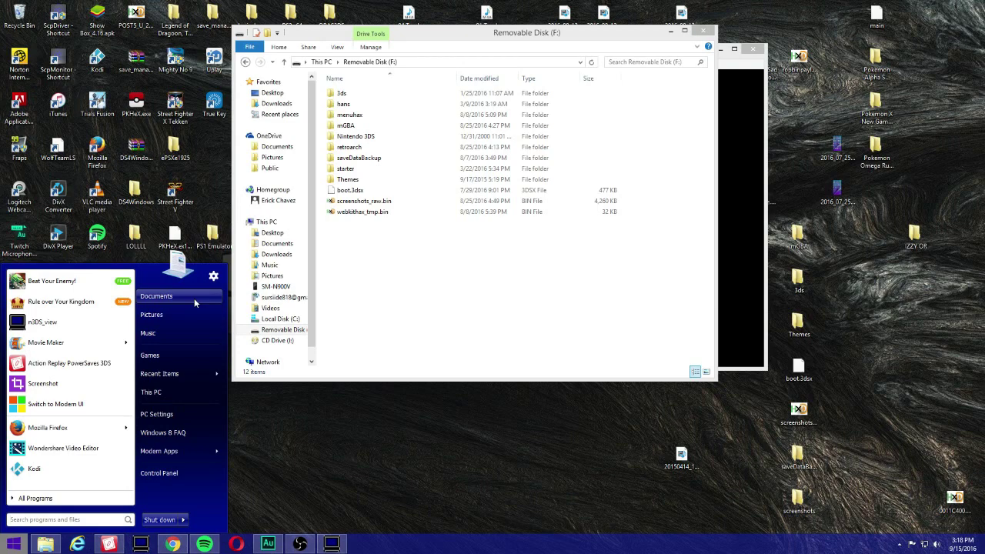
left_click(194, 297)
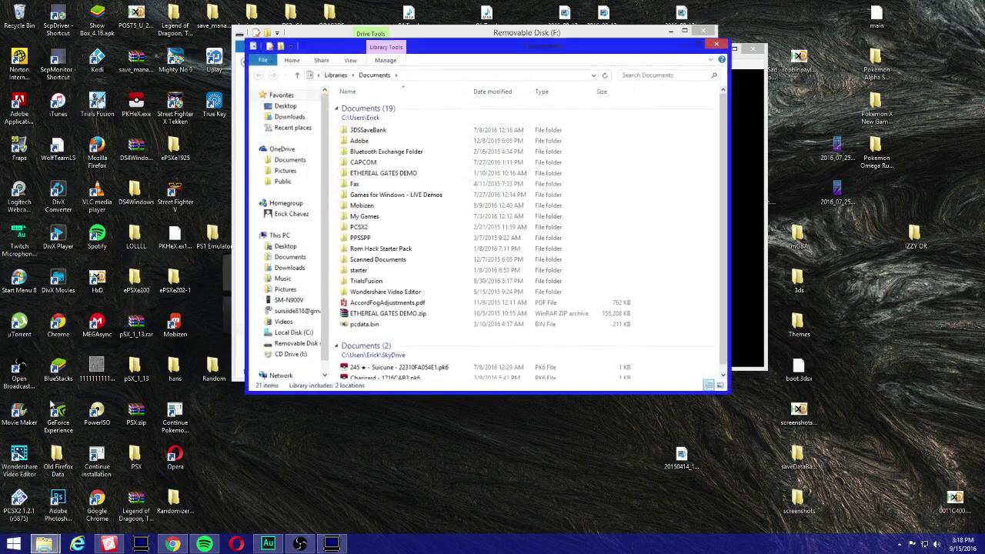
left_click(288, 268)
left_click(467, 289)
scroll(467, 288, "down", 13)
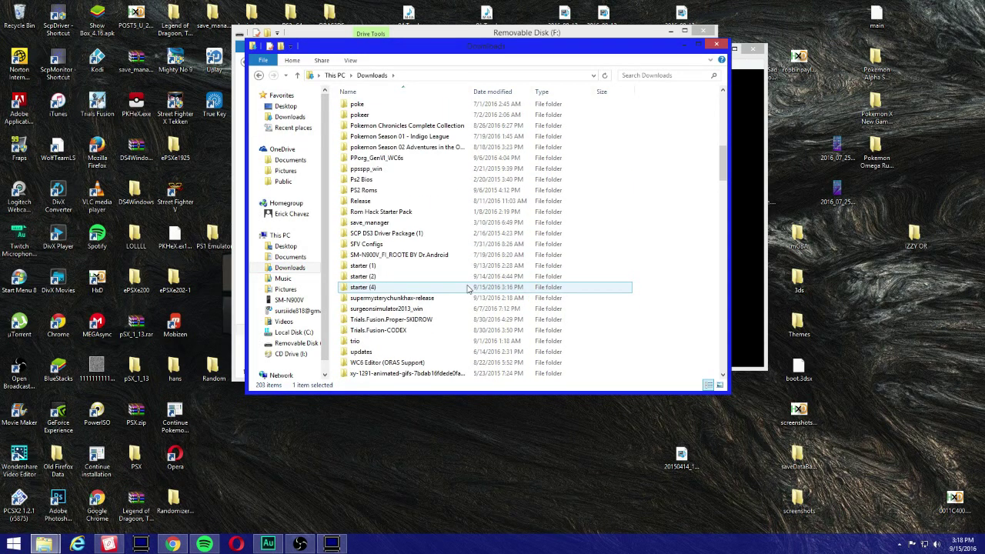
double_click(468, 287)
left_click_drag(481, 52, 286, 189)
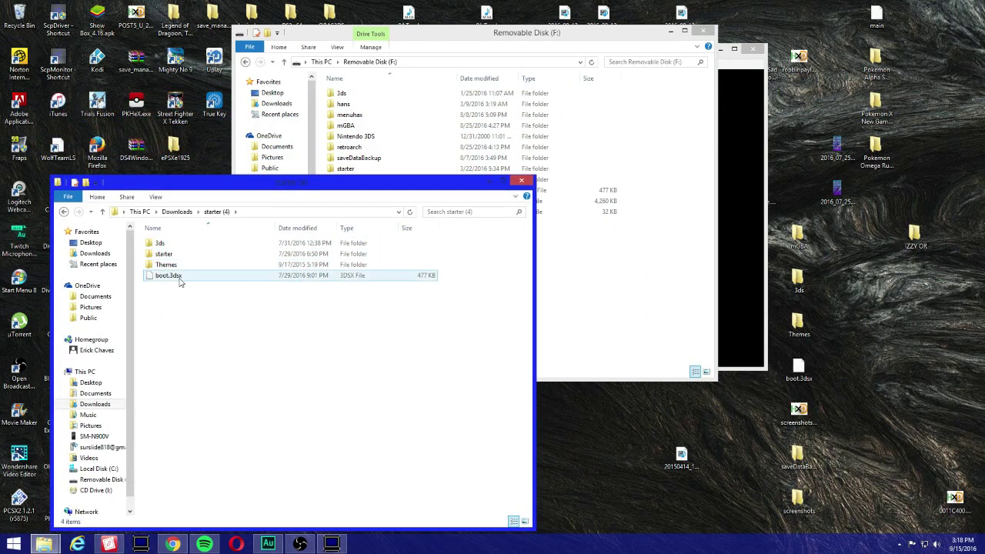
left_click_drag(308, 185, 760, 237)
Copy the whole contents of starter (4) to Removable Disk (F:), replacing files with the same names, and close both folder windows
left_click_drag(733, 389, 394, 284)
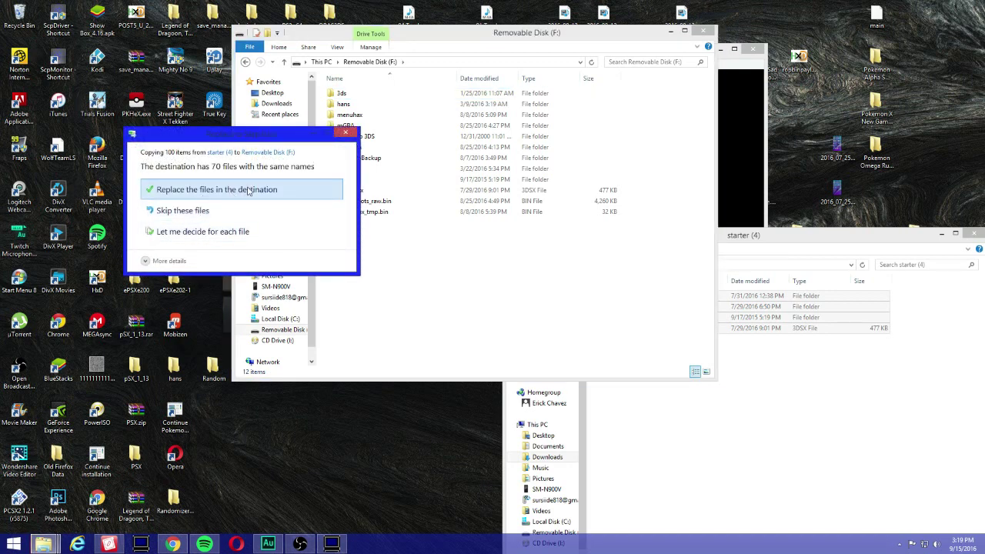
left_click(248, 191)
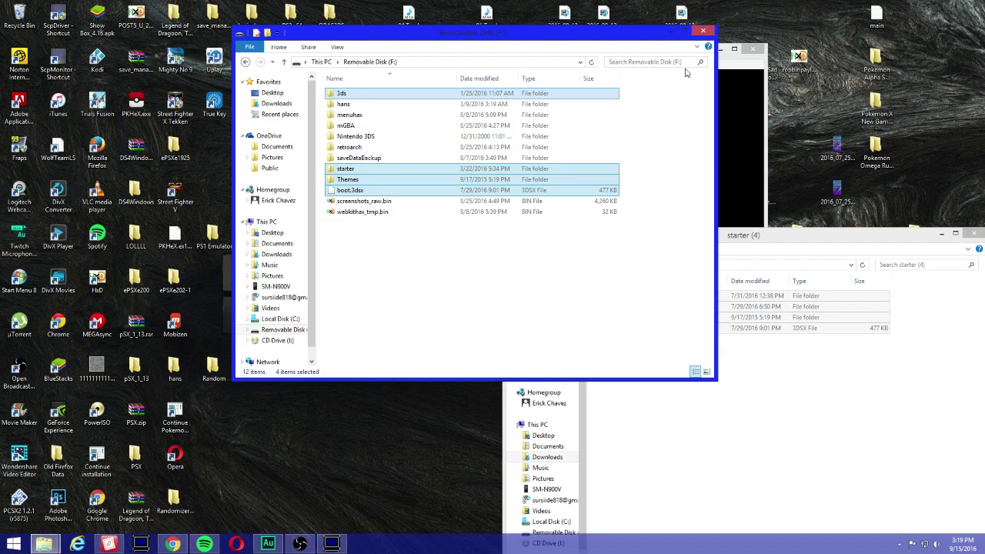
left_click(703, 31)
left_click(974, 233)
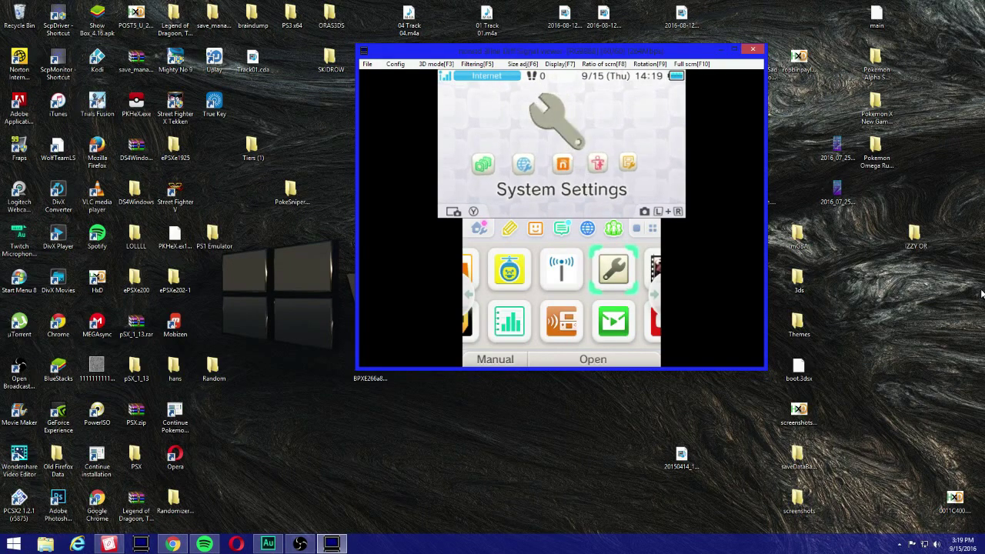
key("a")
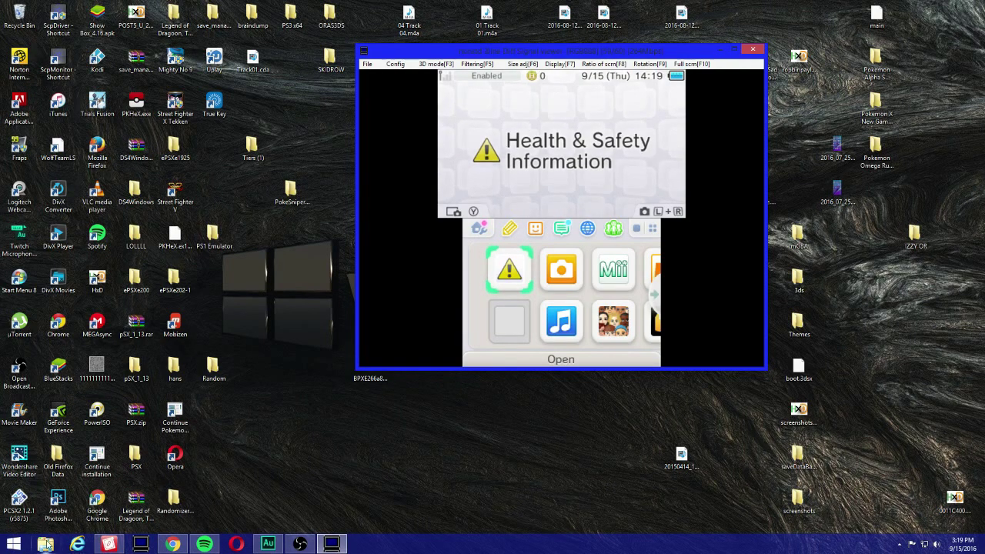
Open the saveimages_powersaves folder inside oot3dhax_rawsaveimages_haxpayloads_09-15-16 (2) in Downloads
left_click(45, 544)
left_click_drag(644, 185, 246, 131)
left_click(154, 353)
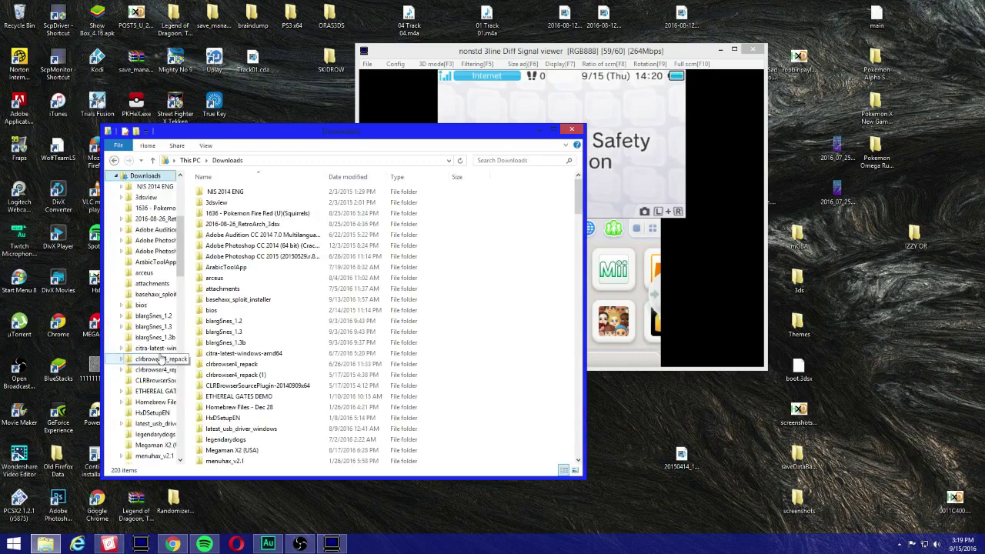
left_click(358, 299)
scroll(357, 298, "down", 6)
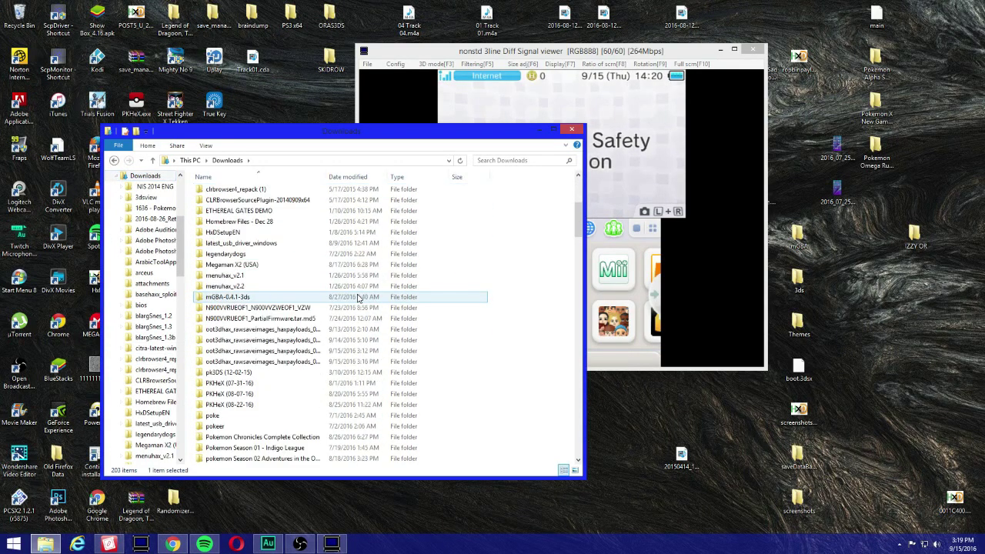
scroll(358, 298, "down", 1)
left_click(277, 331)
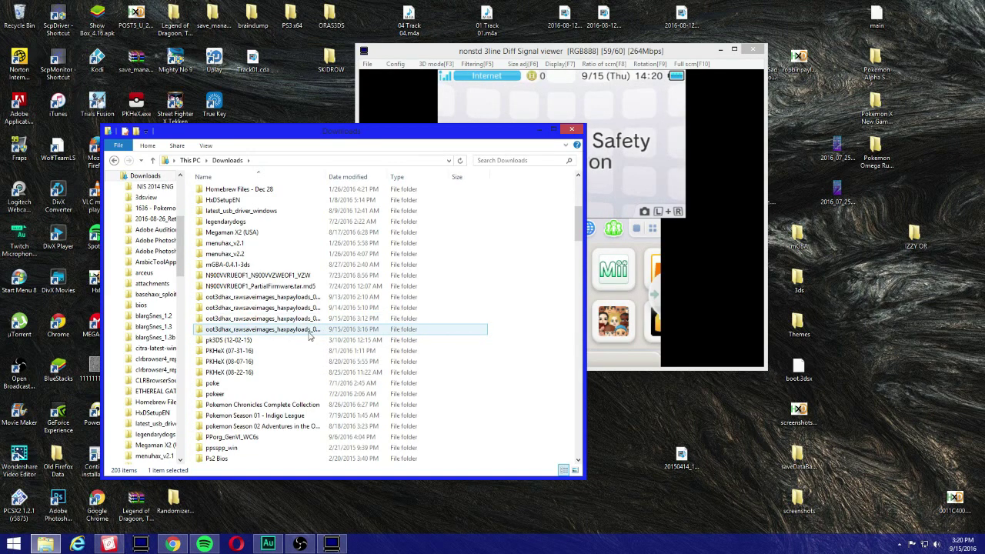
double_click(310, 336)
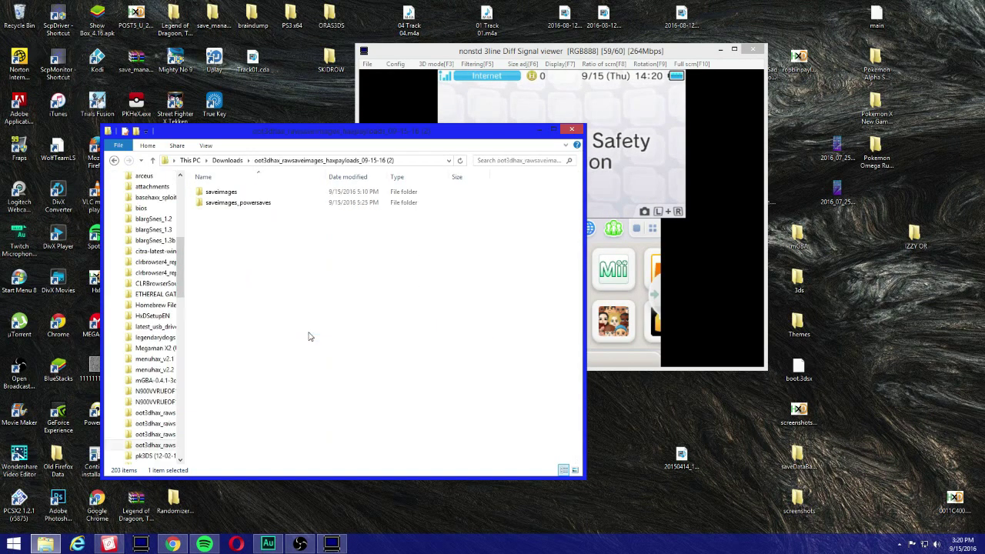
left_click_drag(339, 138, 329, 88)
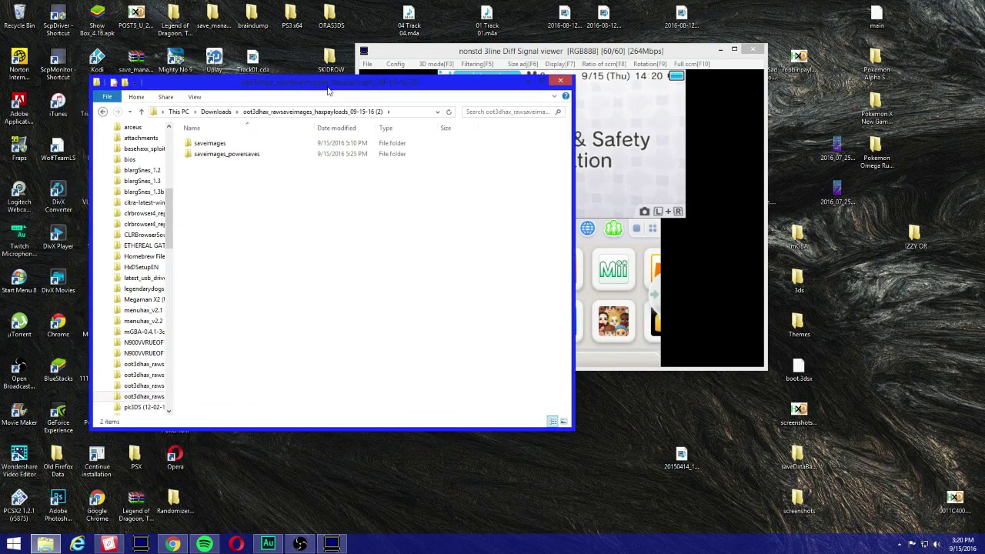
double_click(230, 156)
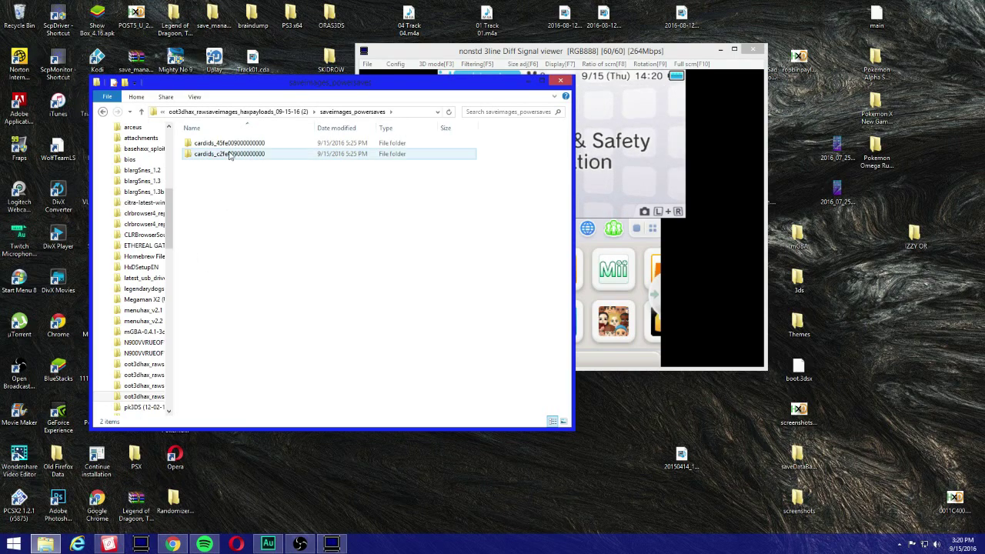
double_click(254, 148)
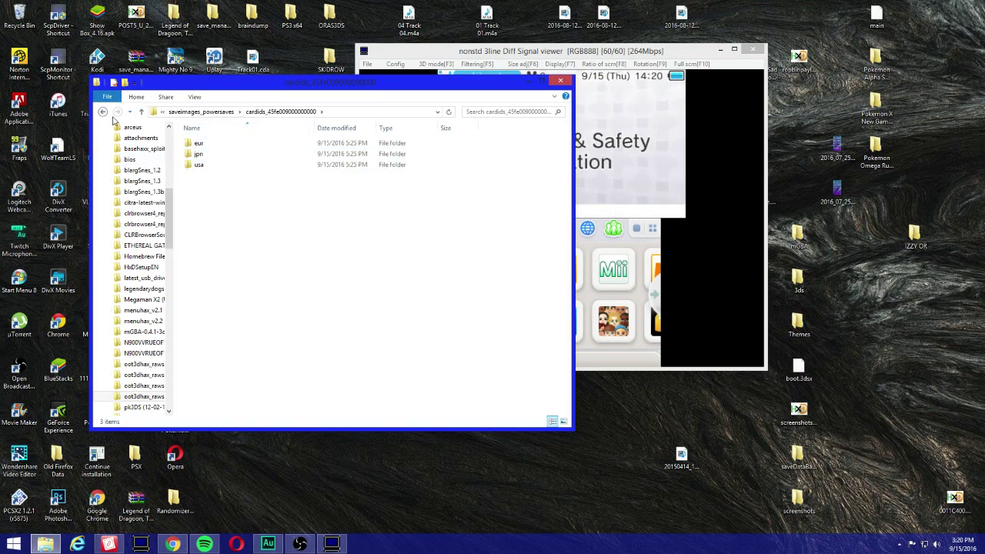
left_click(103, 111)
double_click(238, 158)
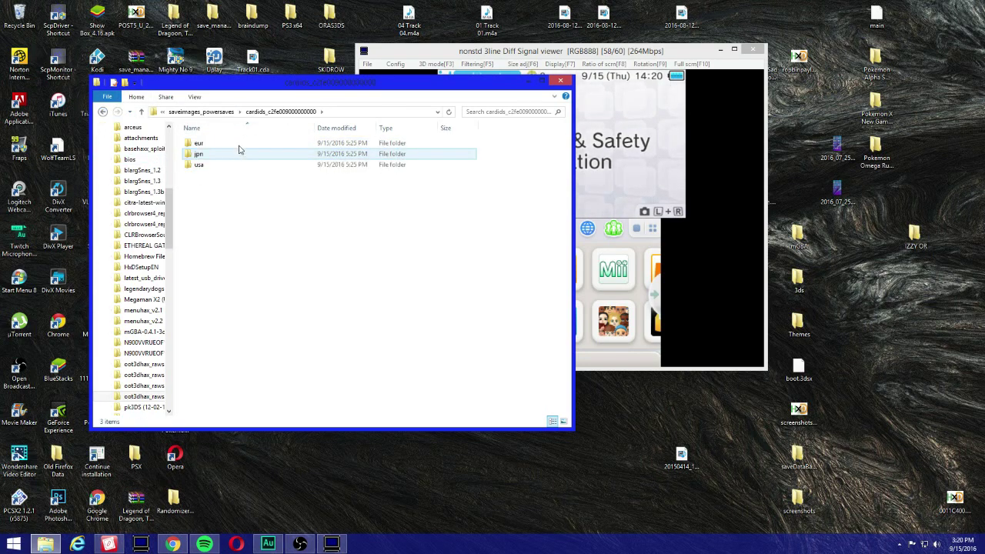
left_click(103, 112)
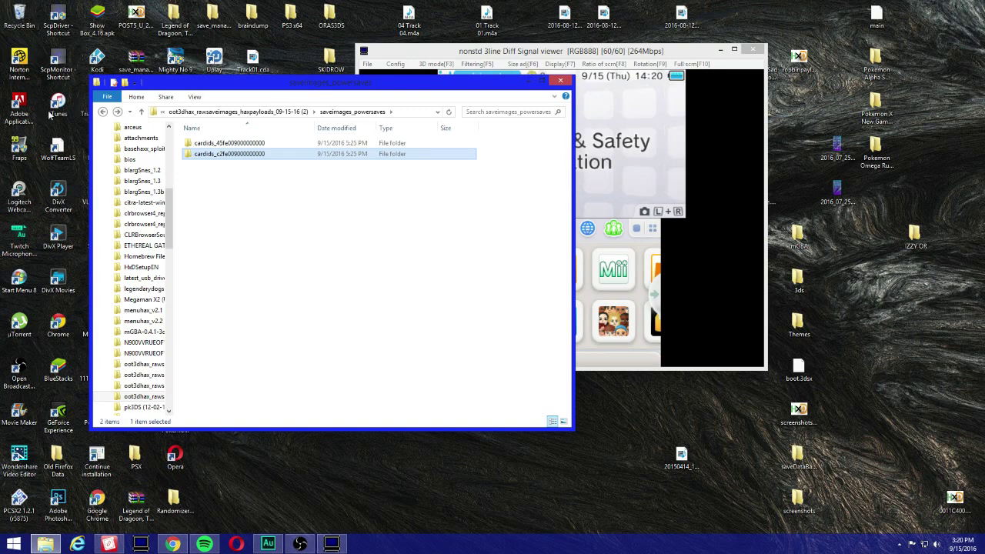
left_click(103, 112)
left_click(117, 112)
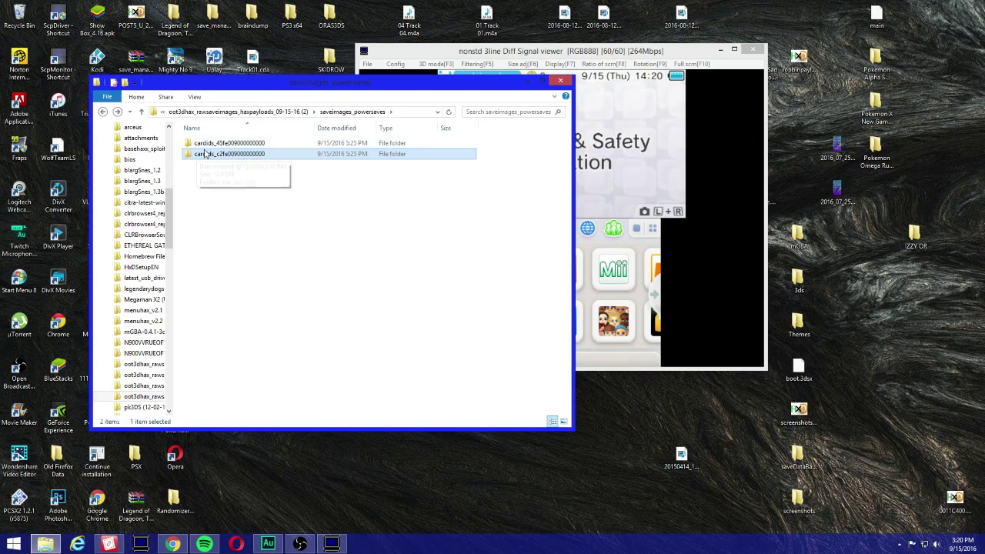
double_click(229, 148)
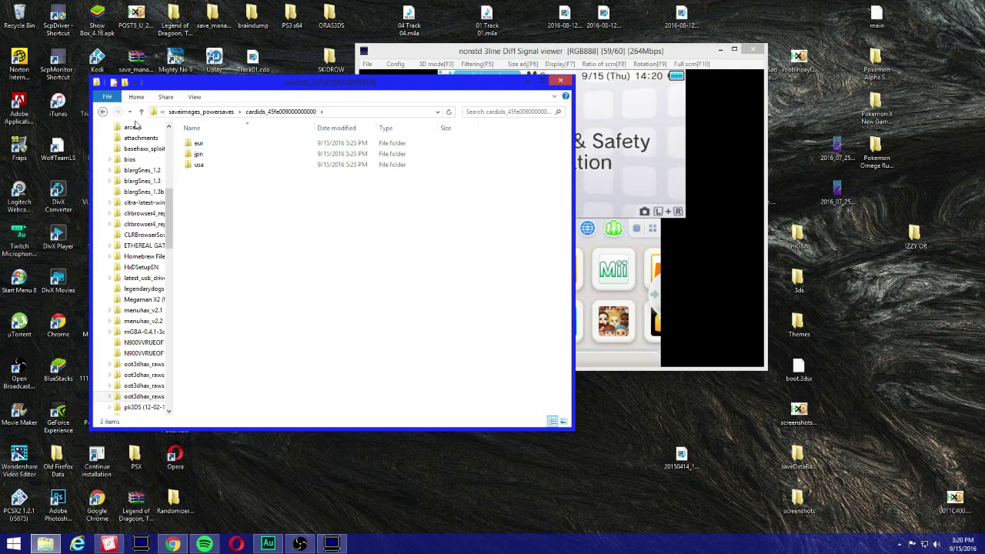
left_click(104, 112)
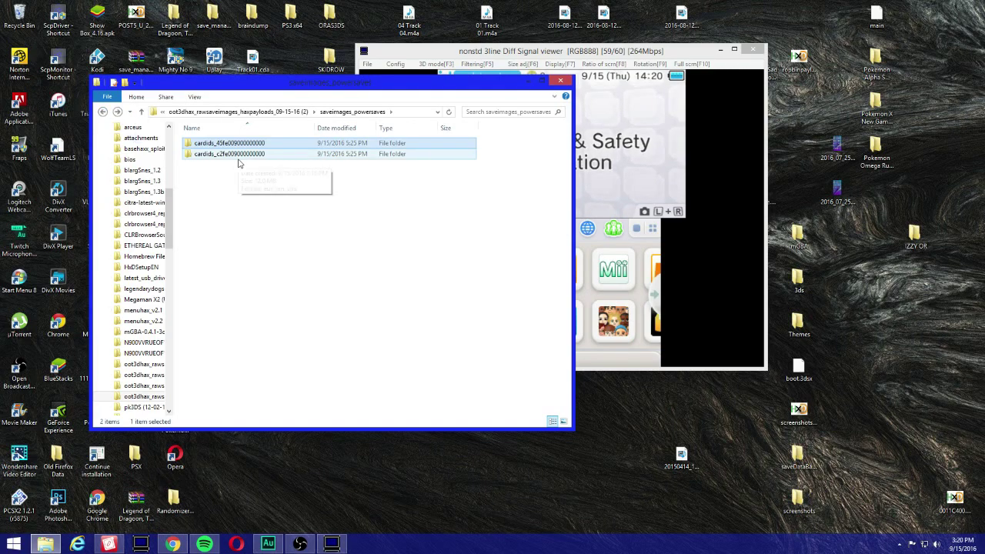
double_click(237, 155)
left_click(103, 113)
left_click(212, 153)
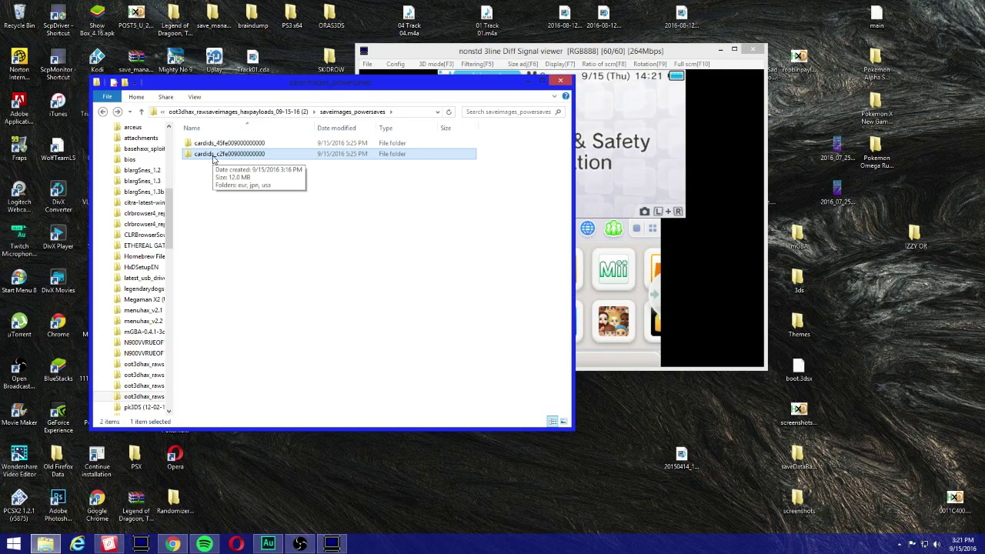
double_click(214, 157)
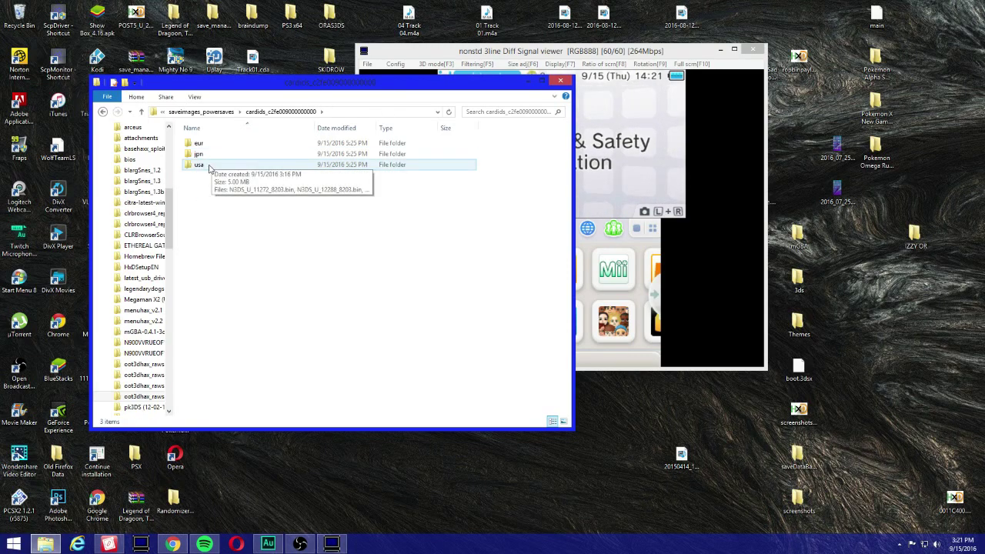
double_click(199, 164)
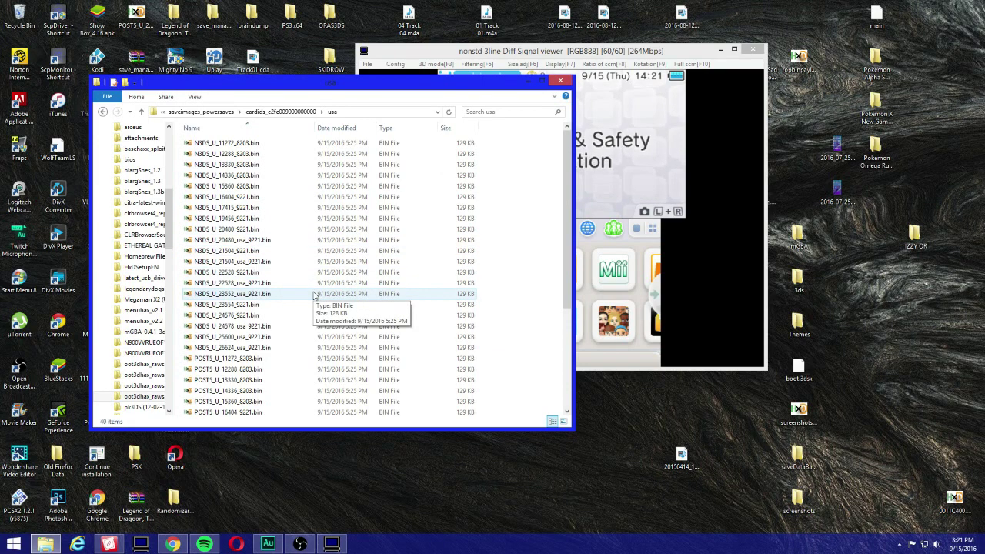
left_click(103, 112)
left_click(103, 113)
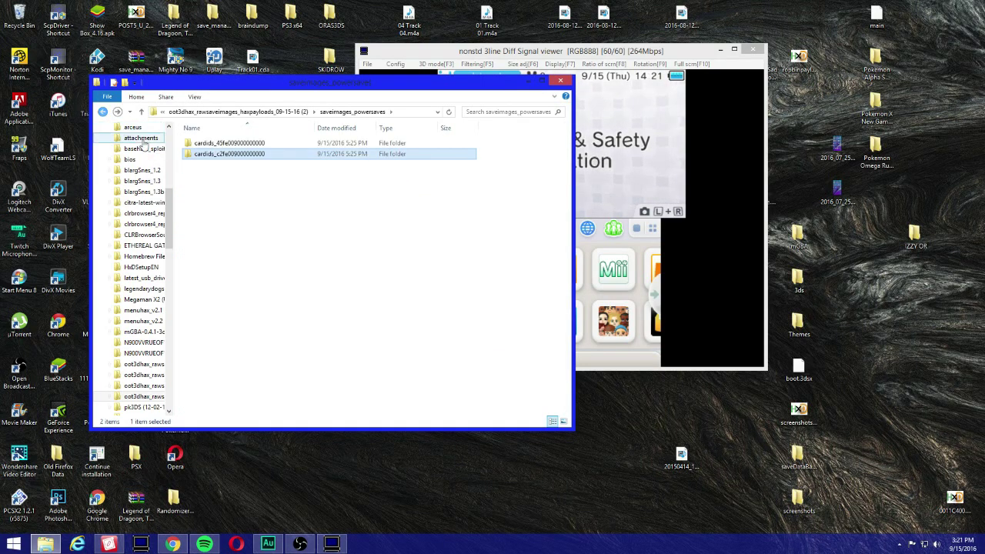
left_click(239, 144)
double_click(238, 145)
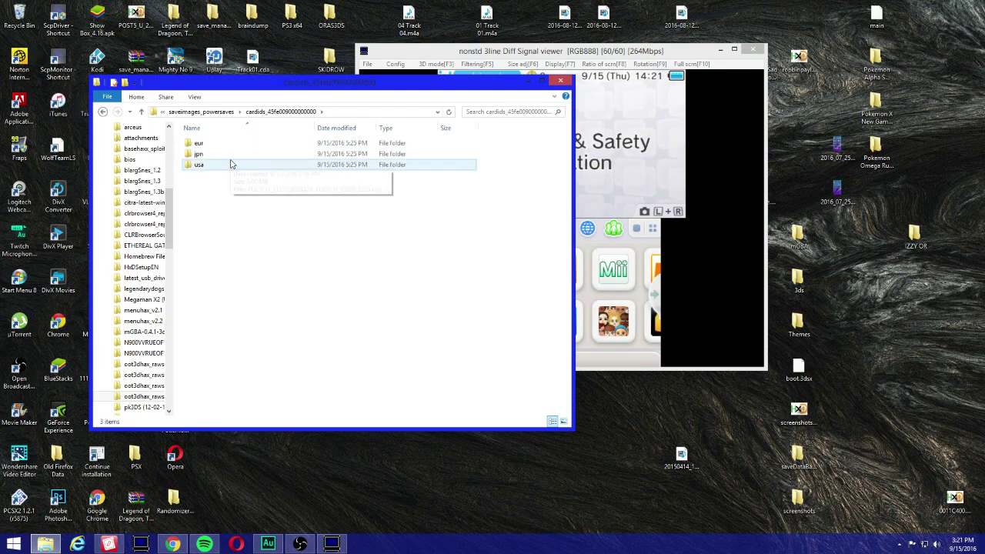
left_click(103, 112)
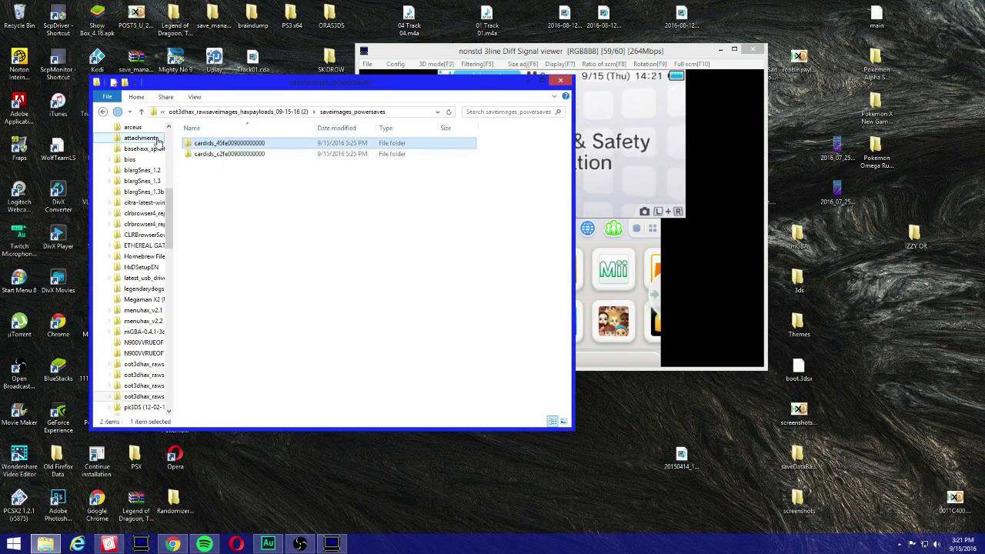
double_click(206, 153)
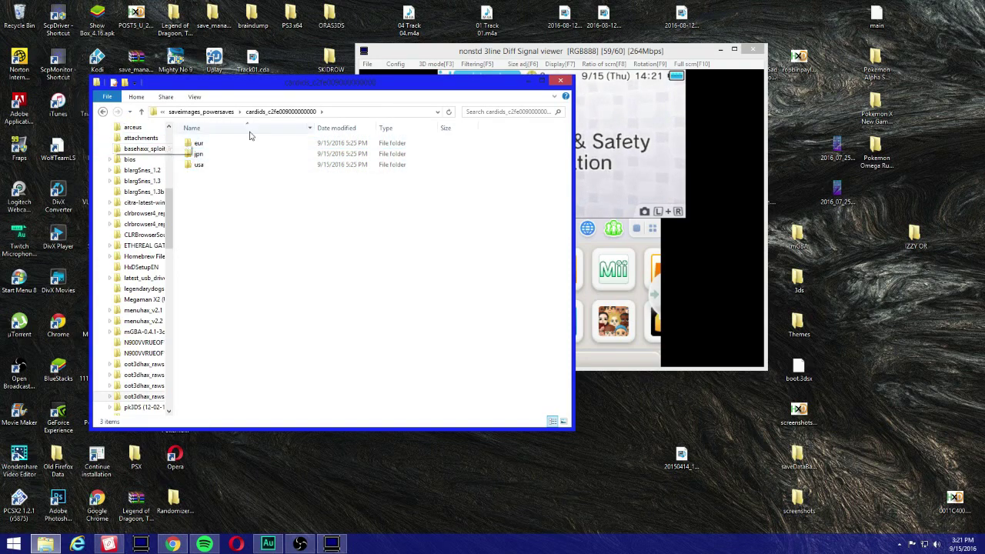
left_click(231, 164)
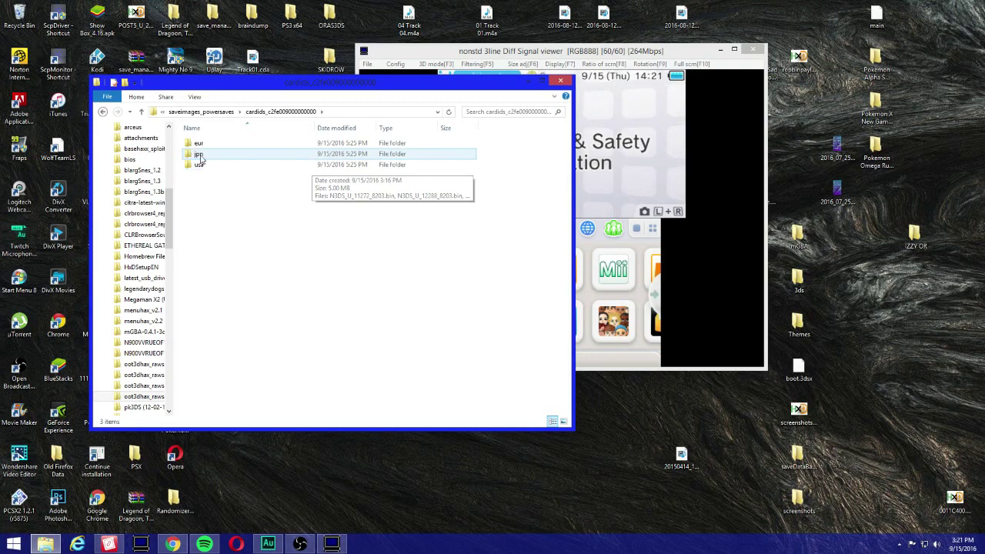
left_click(104, 112)
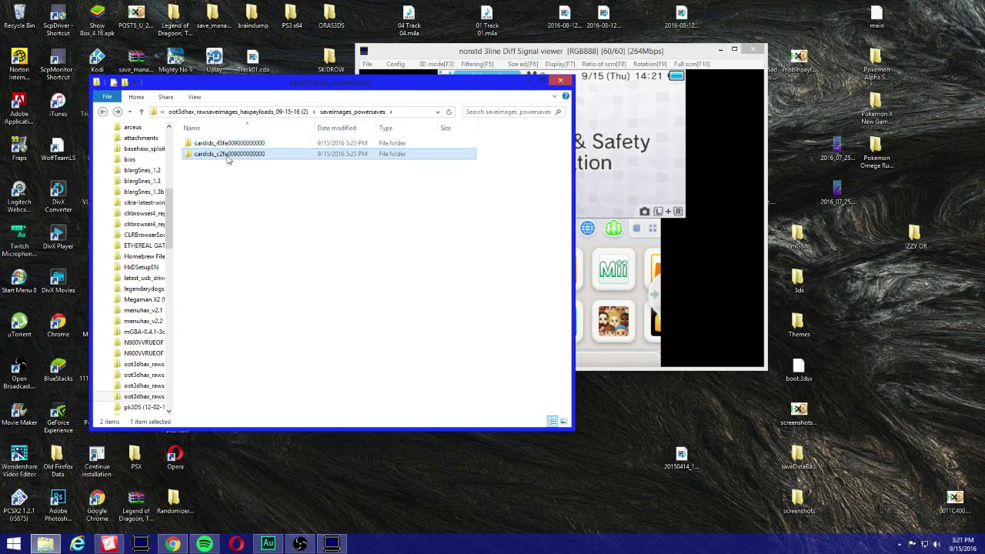
double_click(229, 158)
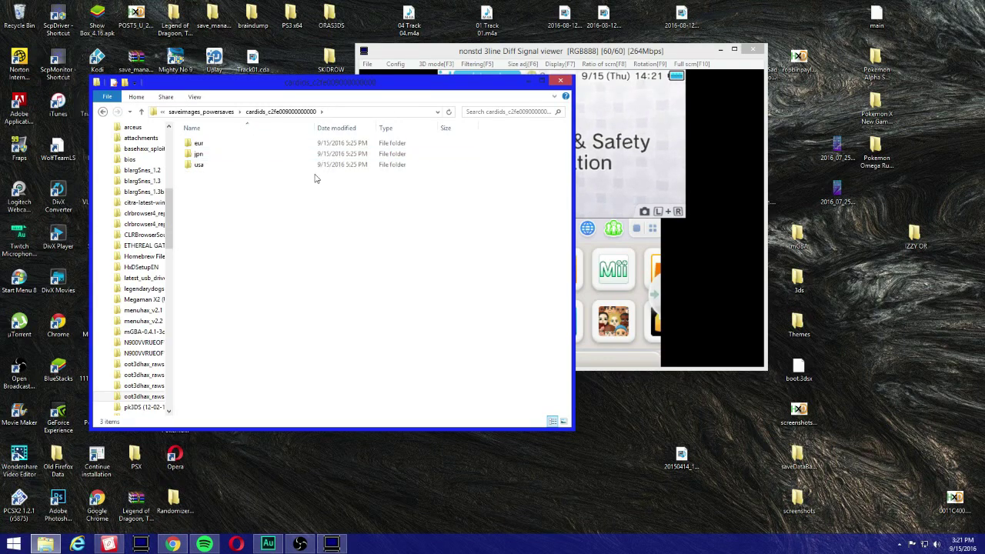
double_click(311, 165)
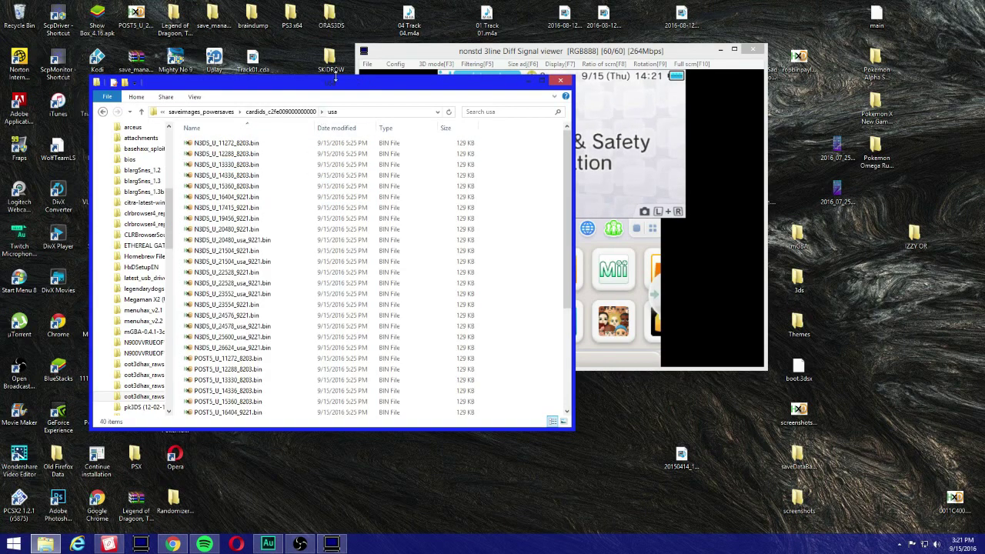
left_click_drag(336, 74, 351, 44)
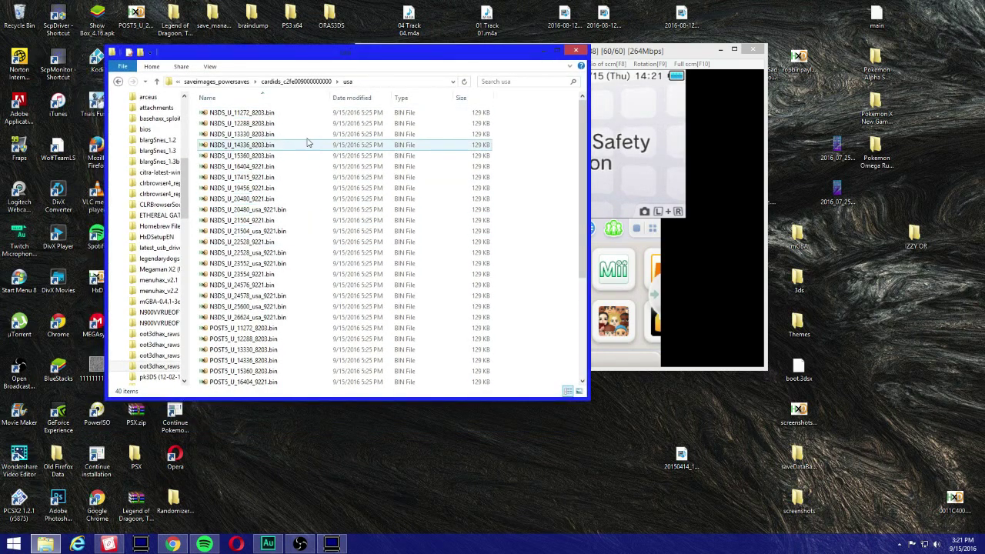
Compare the N3DS_U and POST5_U save image names and select POST5_U_26624_usa_9221.bin
left_click(277, 166)
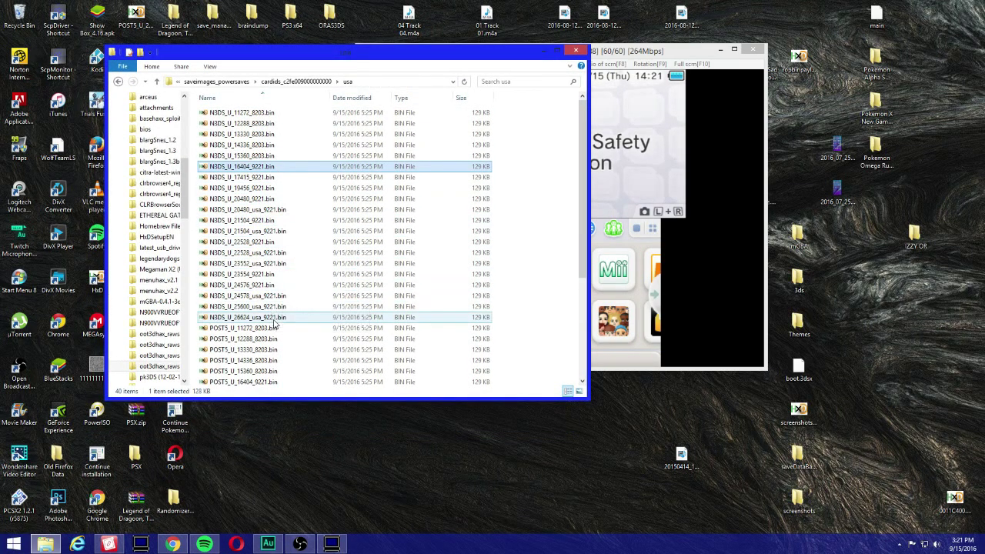
left_click_drag(274, 323, 246, 327)
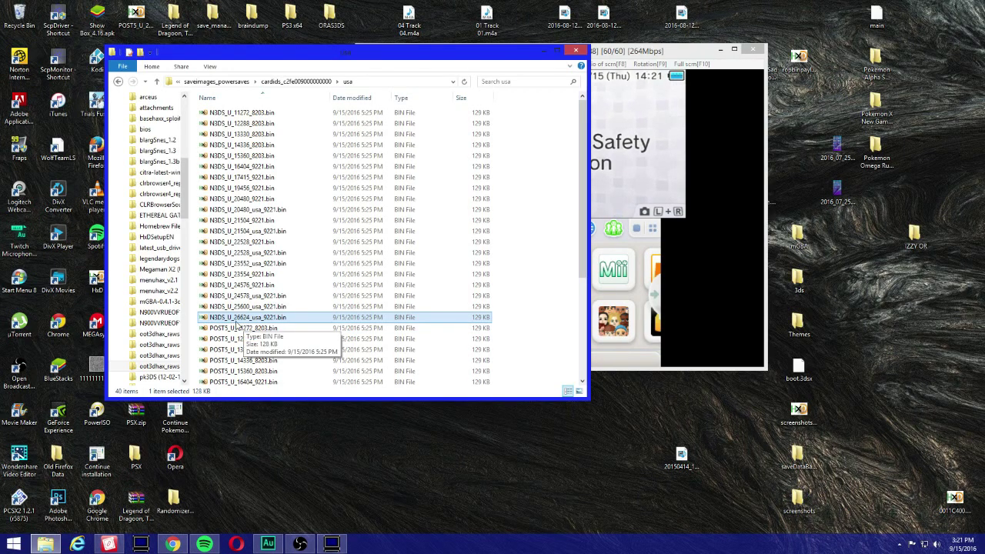
left_click(235, 322)
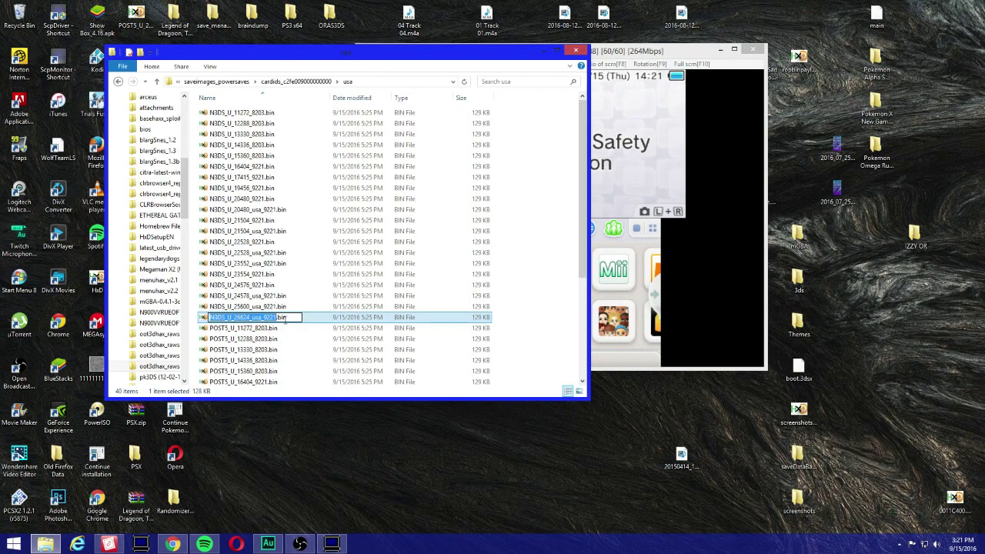
left_click(315, 323)
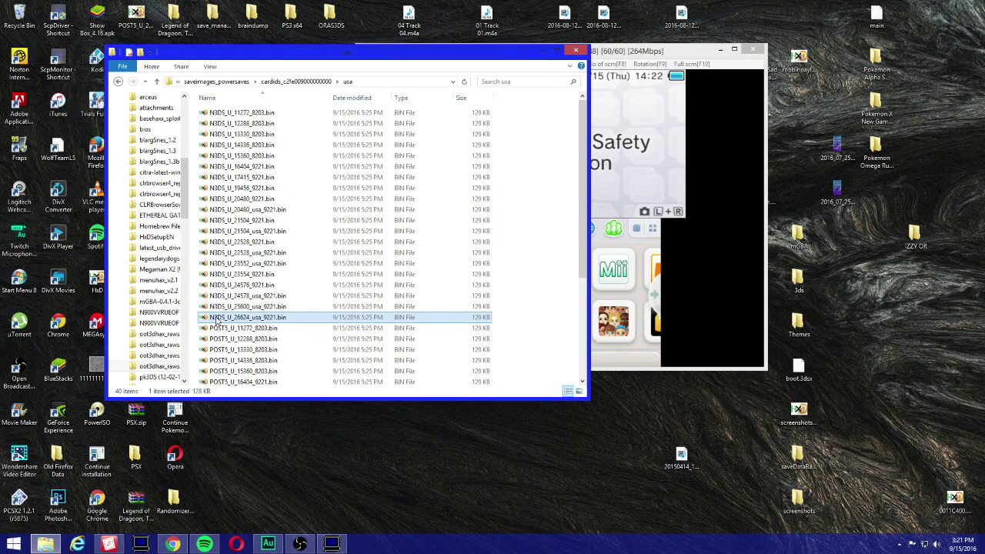
left_click(242, 331)
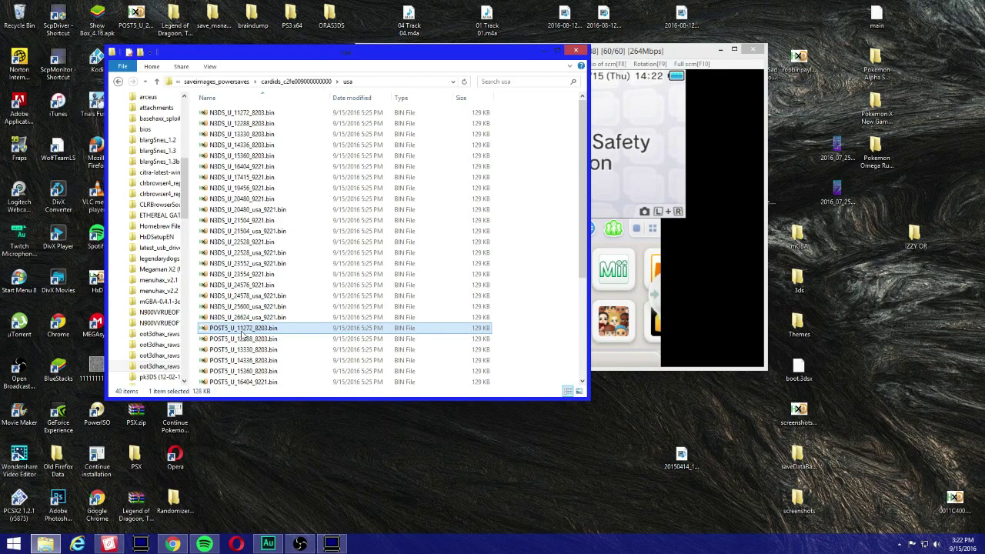
scroll(242, 332, "down", 5)
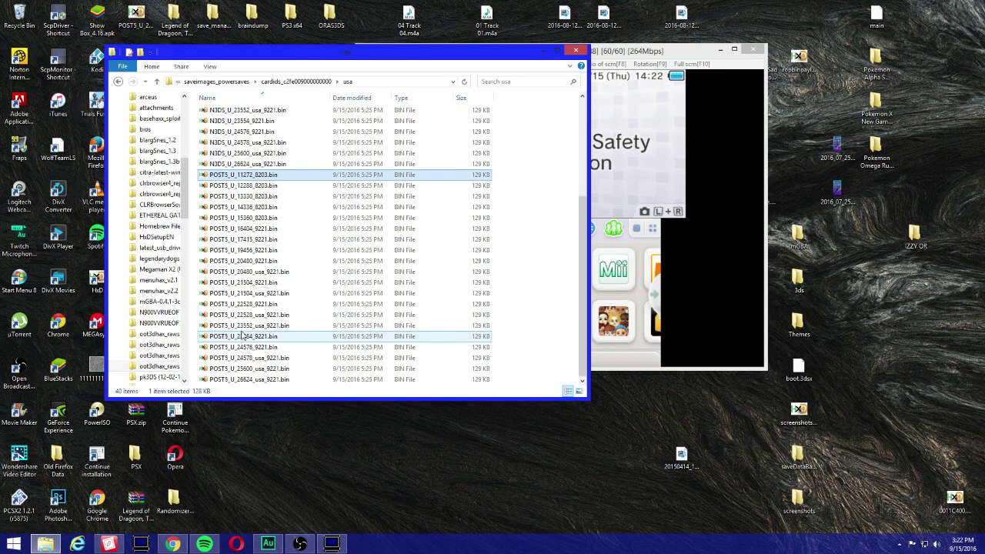
left_click(244, 381)
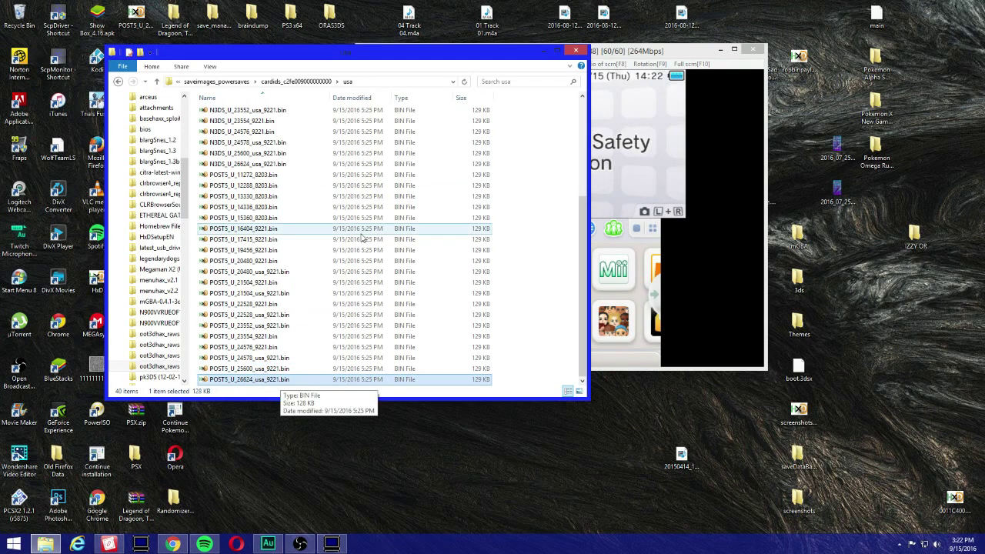
Open a second folder window beside the first one and browse to Powersaves3DS in the user's profile folder on Local Disk (C:)
key("super")
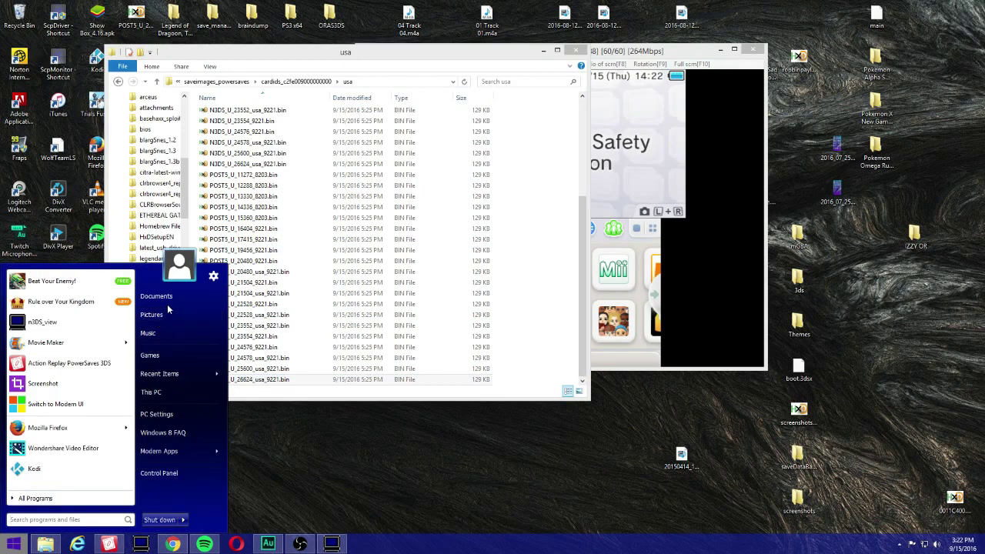
key("super")
left_click_drag(406, 80, 715, 144)
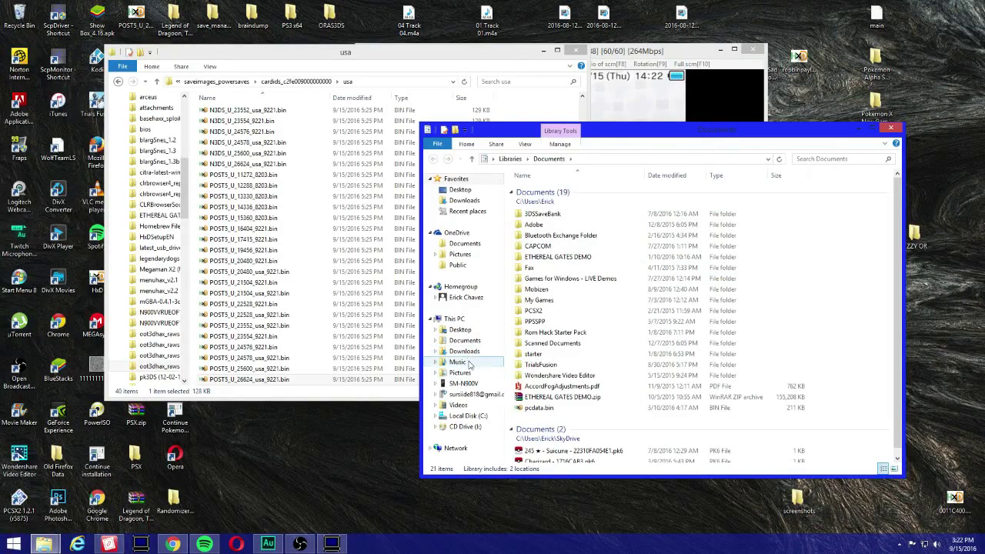
left_click(465, 416)
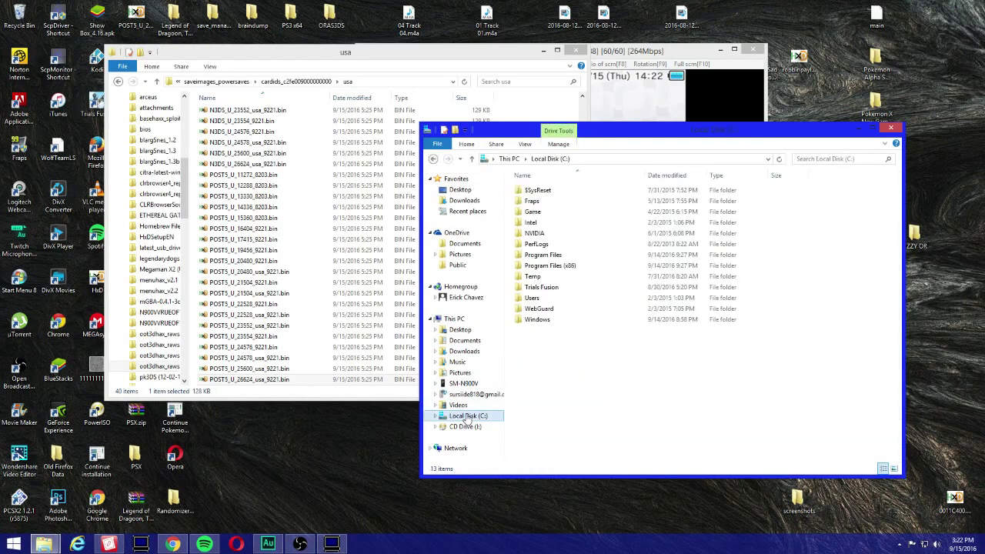
left_click(534, 298)
double_click(535, 299)
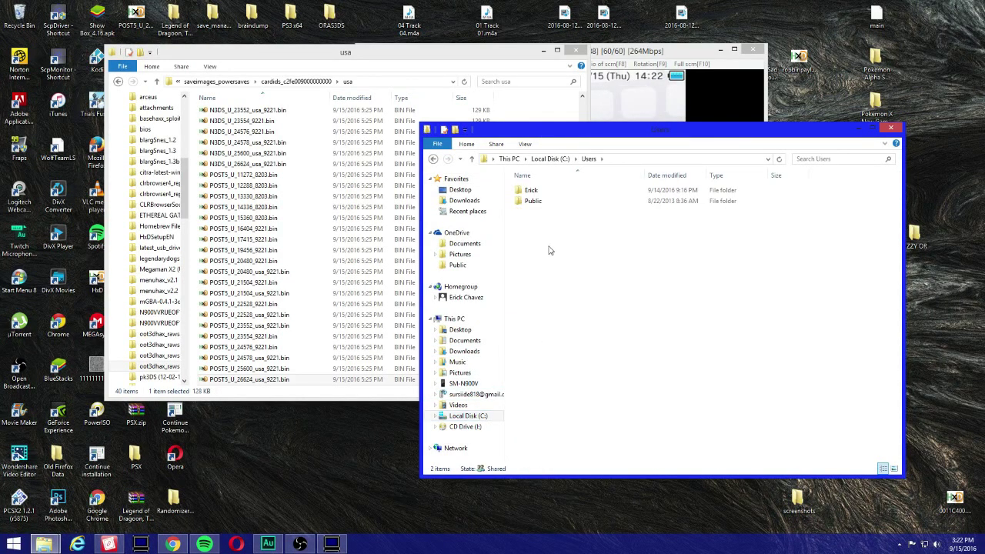
double_click(534, 192)
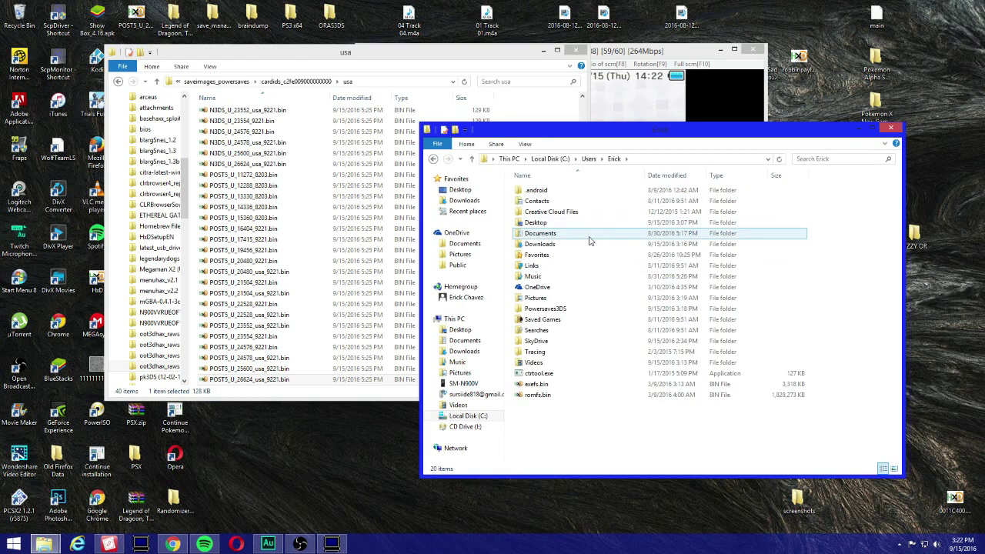
double_click(589, 308)
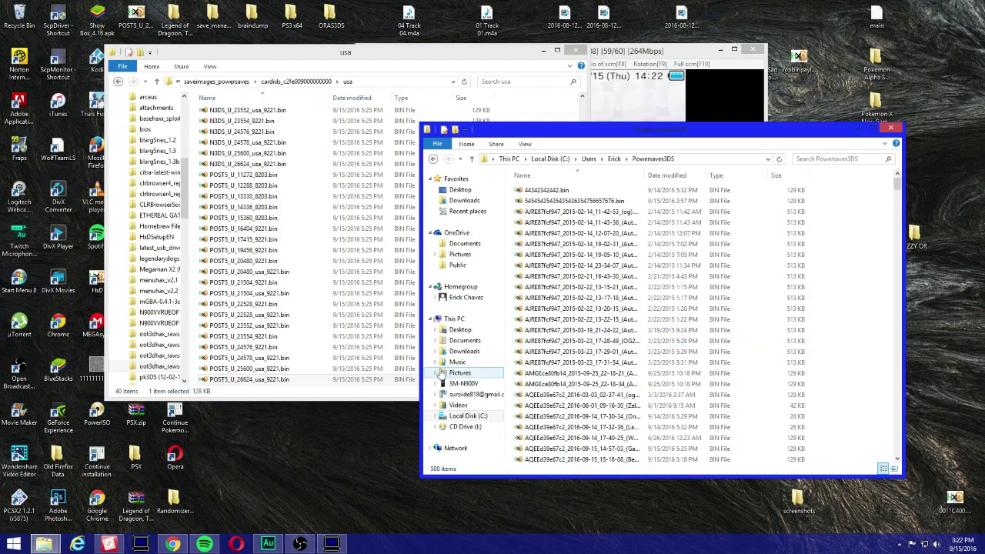
Move POST5_U_26624_usa_9221.bin from the usa folder into the Powersaves3DS folder
left_click(247, 383)
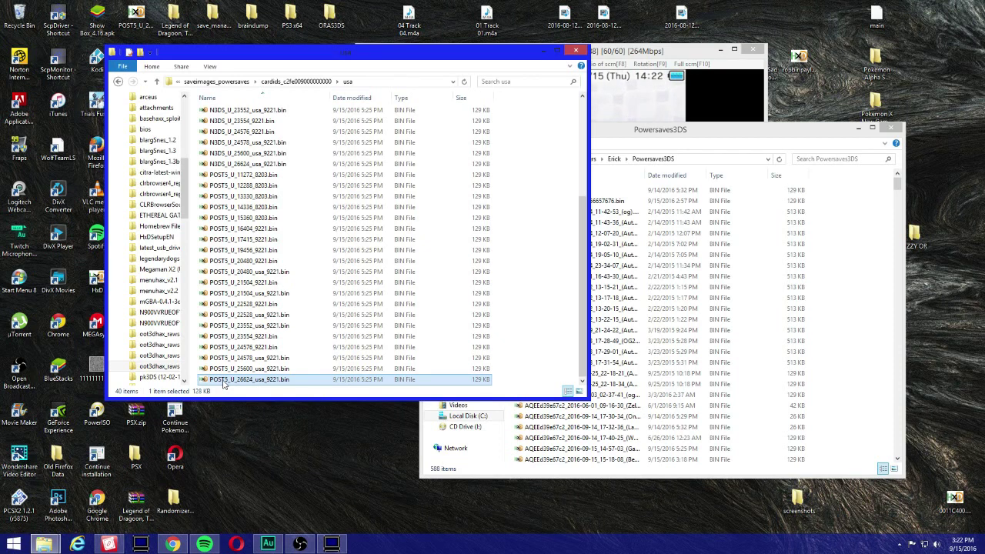
left_click(223, 382)
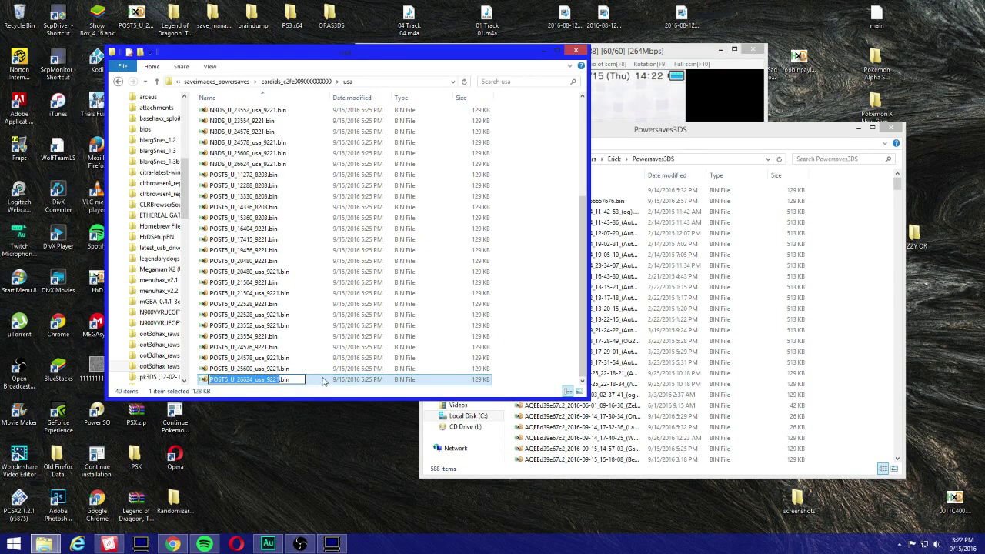
left_click(247, 369)
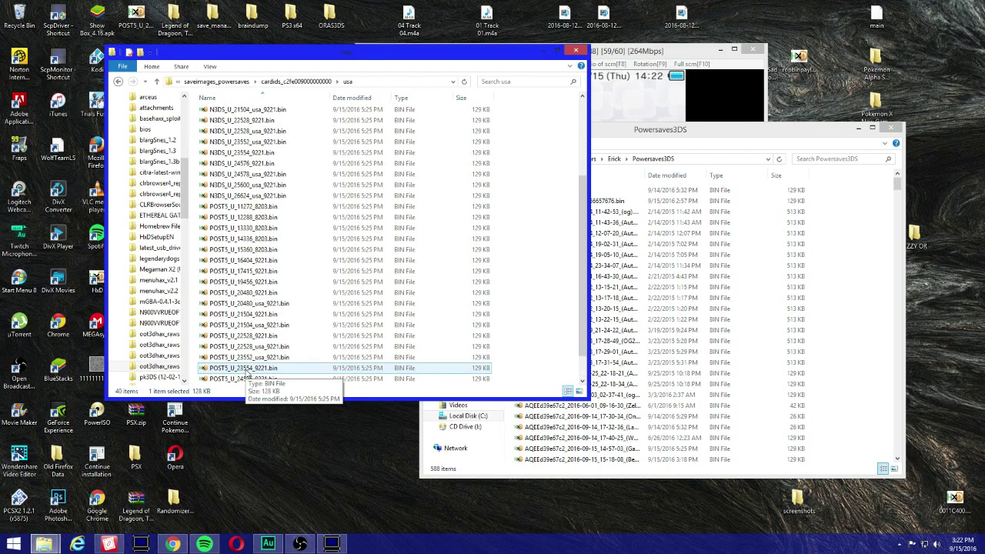
scroll(254, 212, "up", 1)
left_click(261, 198)
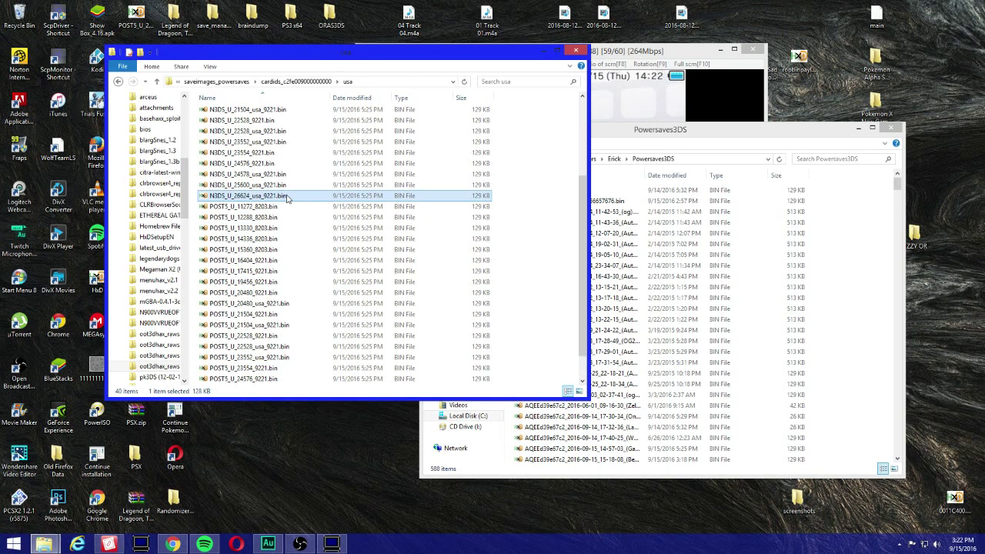
scroll(253, 231, "down", 1)
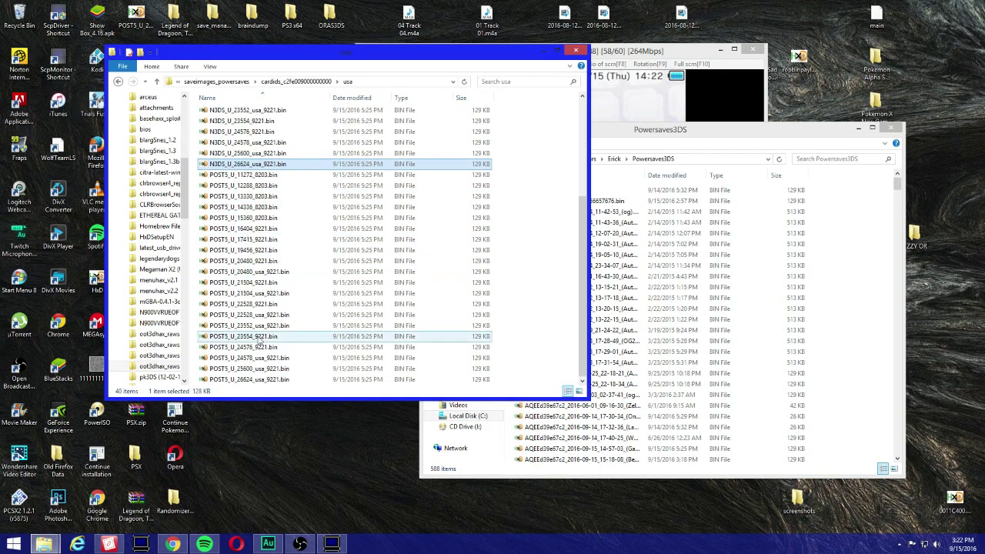
left_click_drag(246, 379, 684, 431)
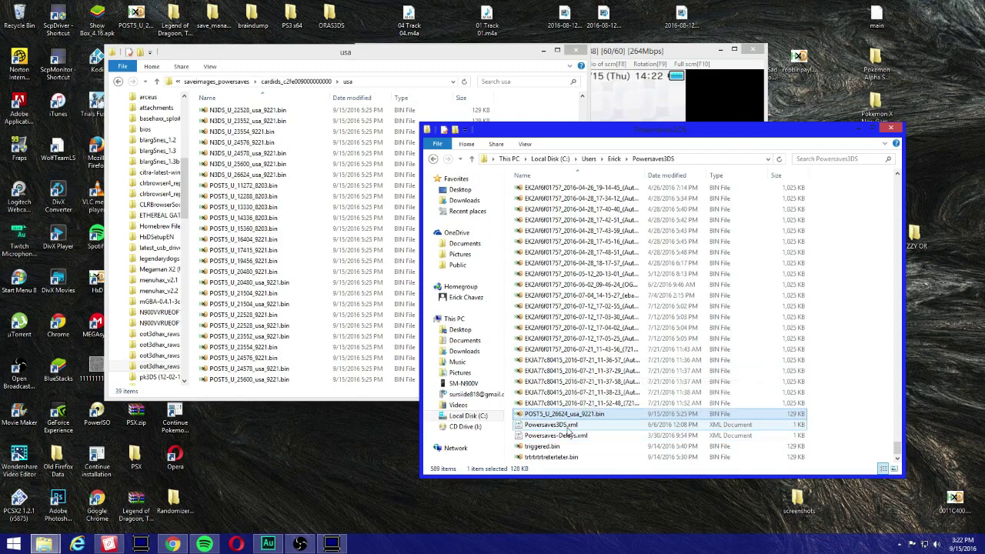
Rename POST5_U_26624_usa_9221.bin in the Powersaves3DS folder to walmart.bin
left_click(566, 416)
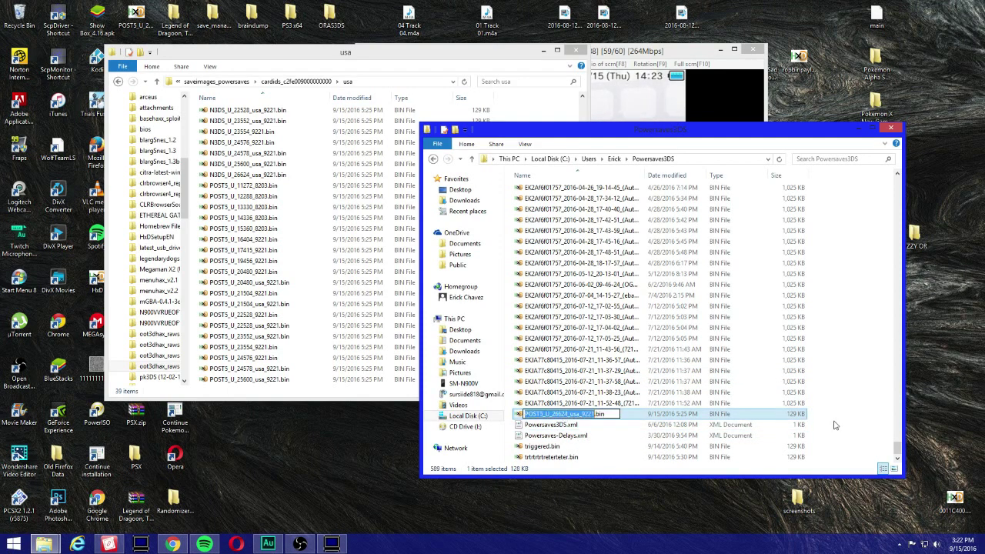
key("BackSpace")
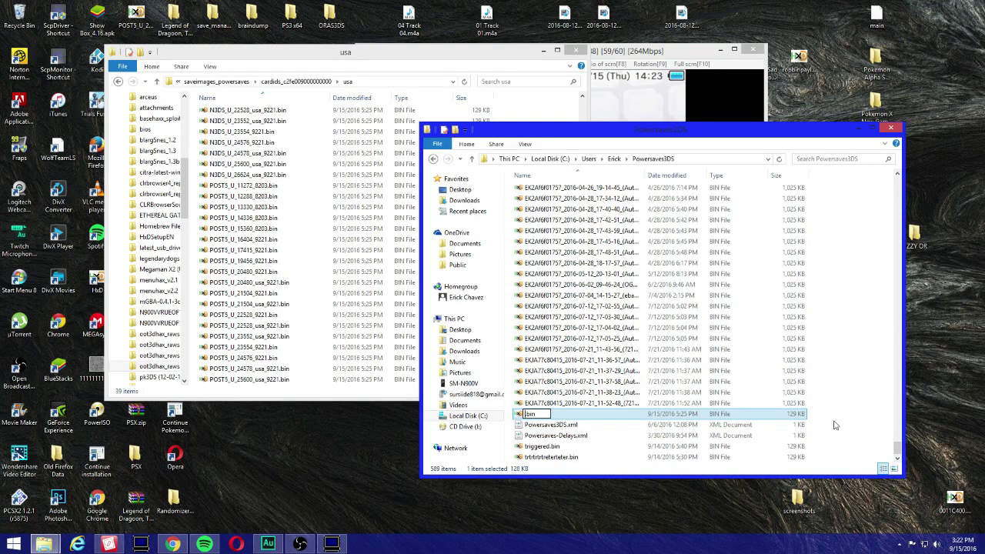
type("walmart")
key("Return")
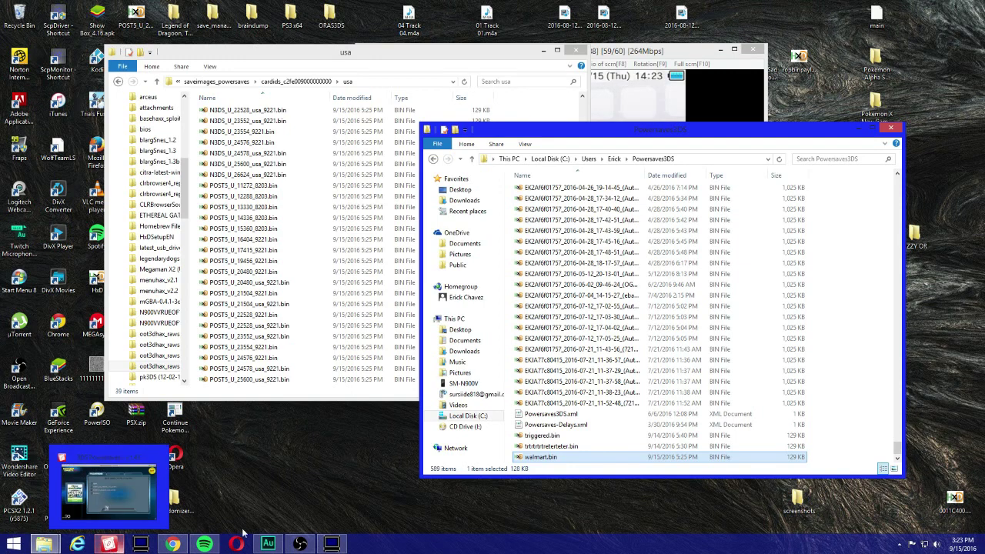
Bring up the list of local saves in 3DS Powersaves and return to the Powersaves3DS folder
left_click(108, 544)
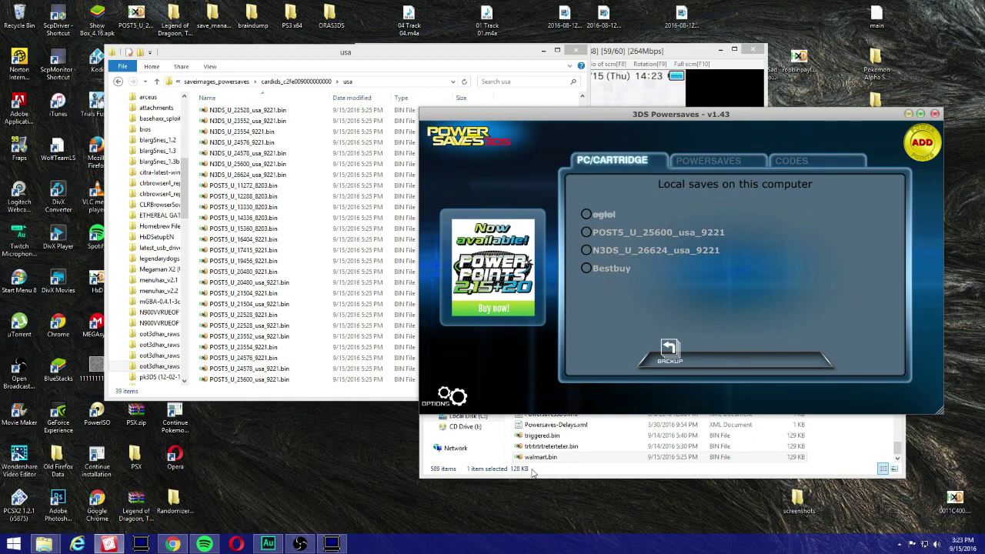
left_click(460, 449)
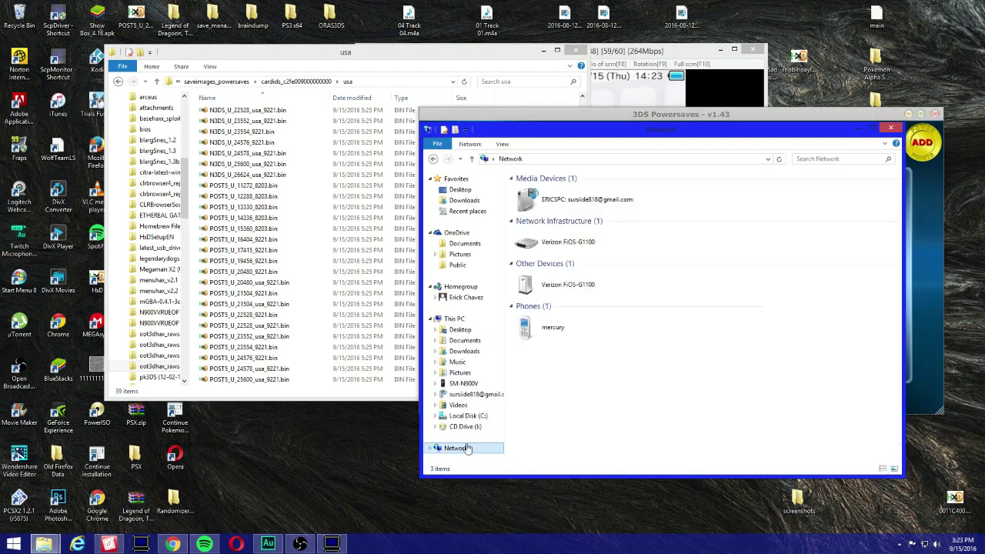
left_click(433, 159)
Copy the name of AQEEd39e67c2_2016-09-15_15-18-08_(Bestbuy).bin in the Powersaves3DS folder, and rename that file to a long arbitrary digit string
left_click(637, 424)
scroll(637, 423, "up", 8)
left_click_drag(897, 436, 912, 163)
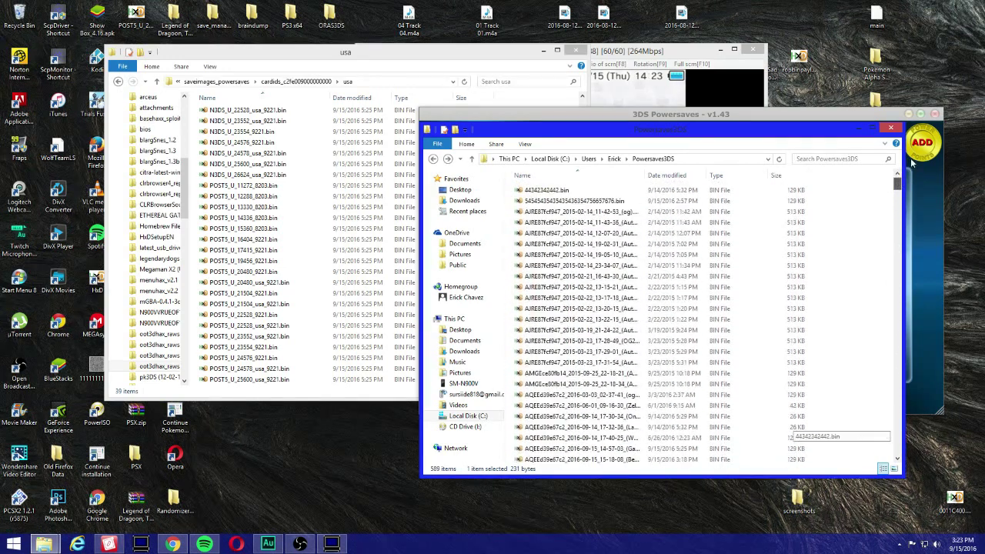
left_click(597, 461)
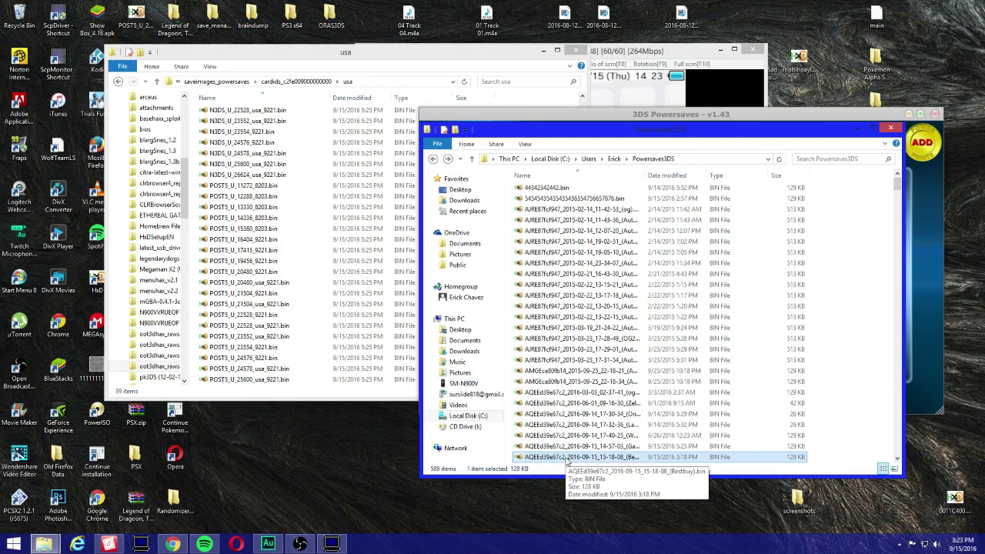
left_click(567, 461)
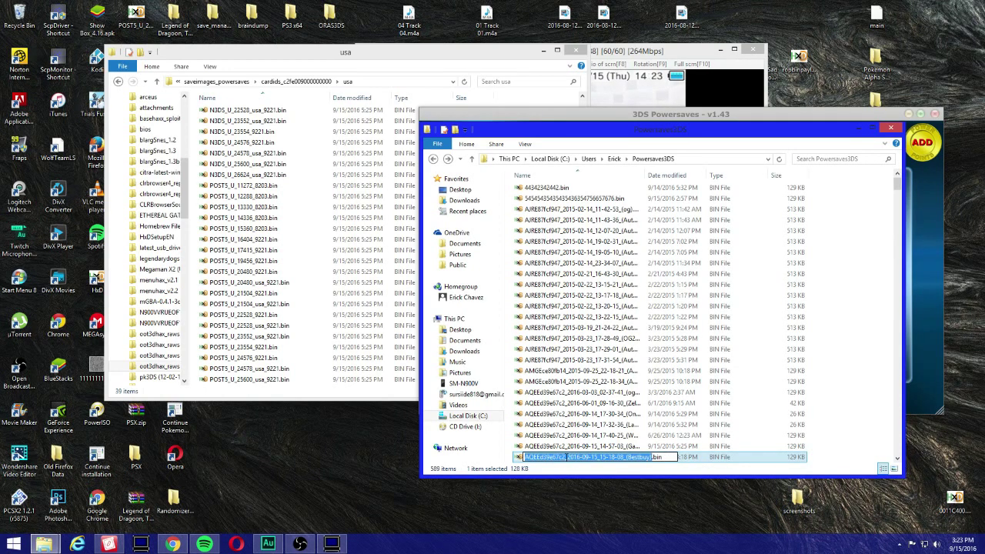
right_click(578, 456)
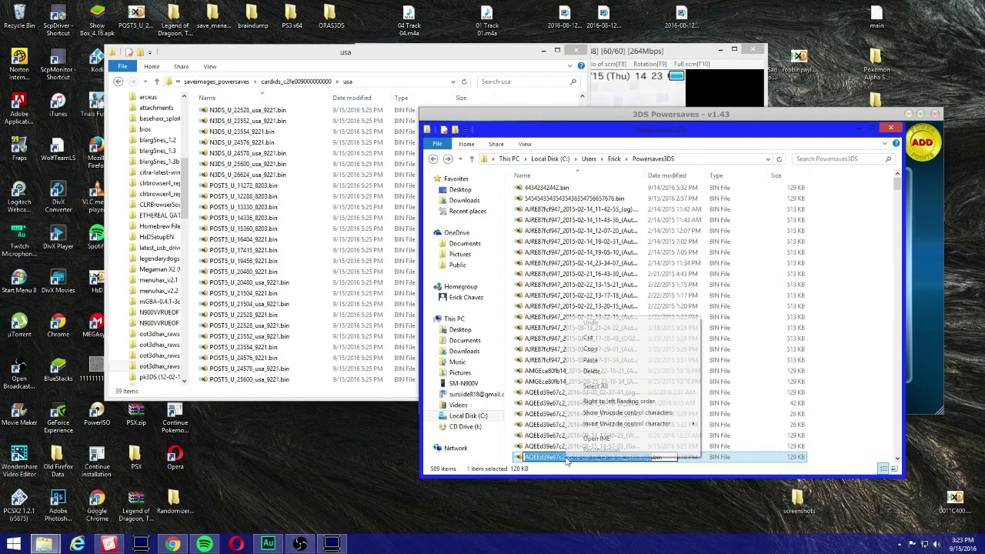
left_click(612, 351)
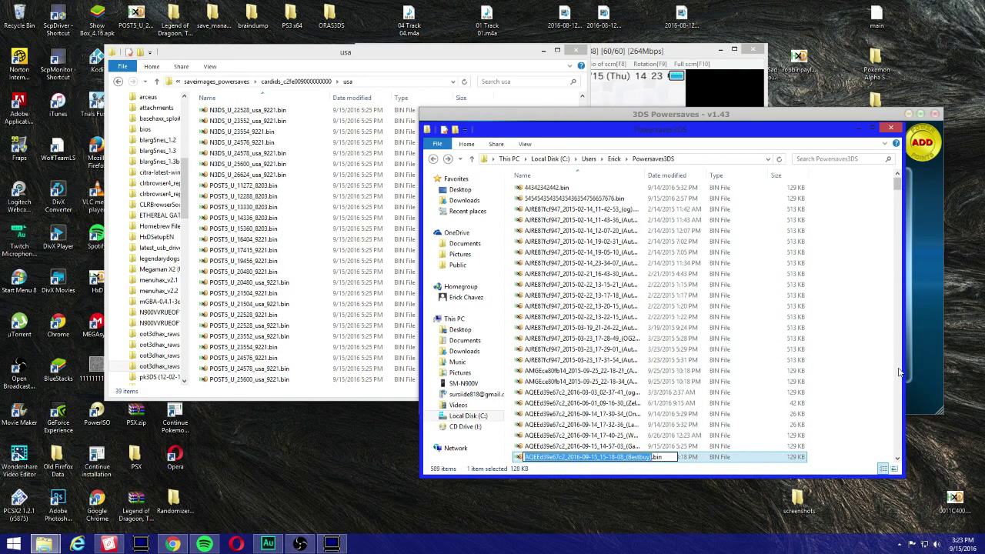
type("543985437854378534875438795438975438973434")
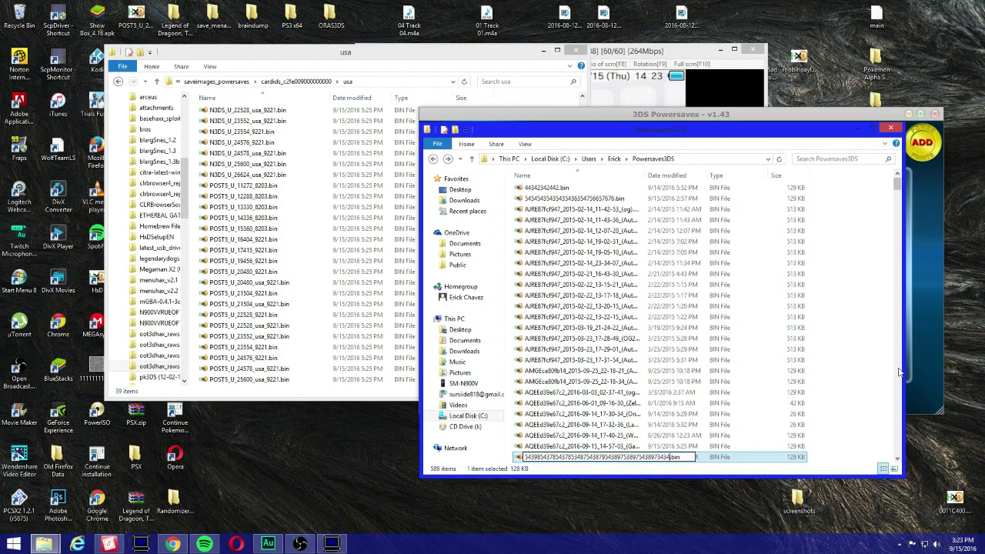
left_click(661, 404)
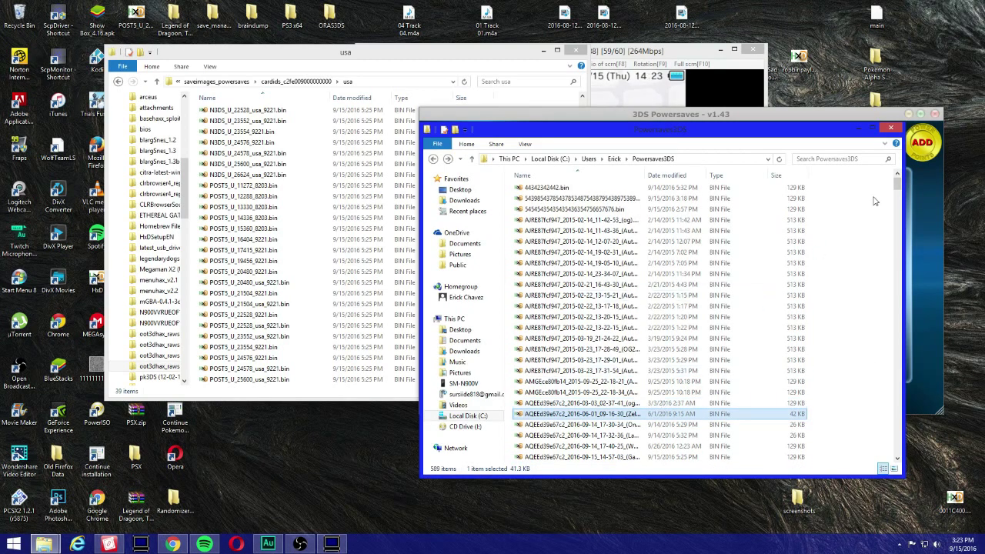
Rename walmart.bin in the Powersaves3DS folder to the copied name AQEEd39e67c2_2016-09-15_15-18-08_(Bestbuy).bin
left_click_drag(897, 185, 891, 461)
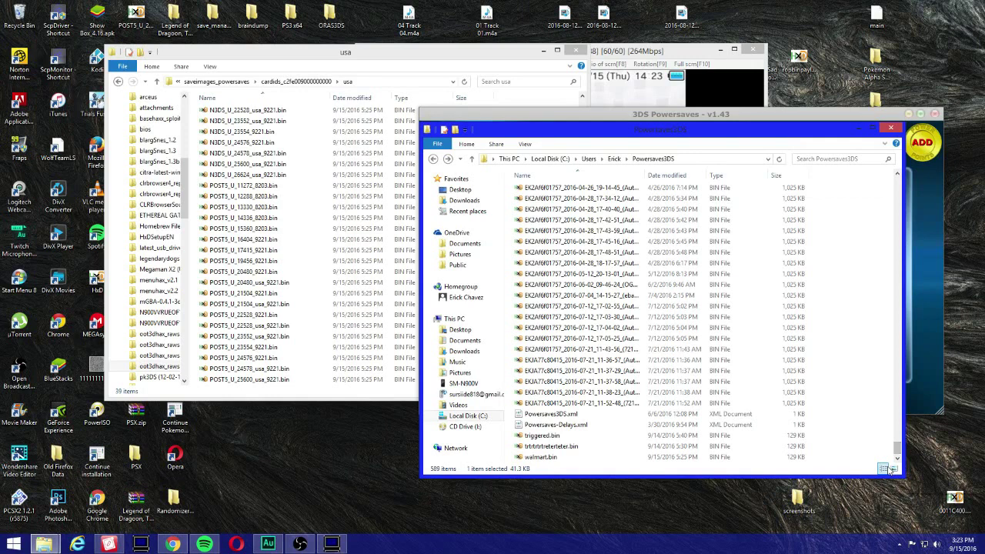
left_click(540, 460)
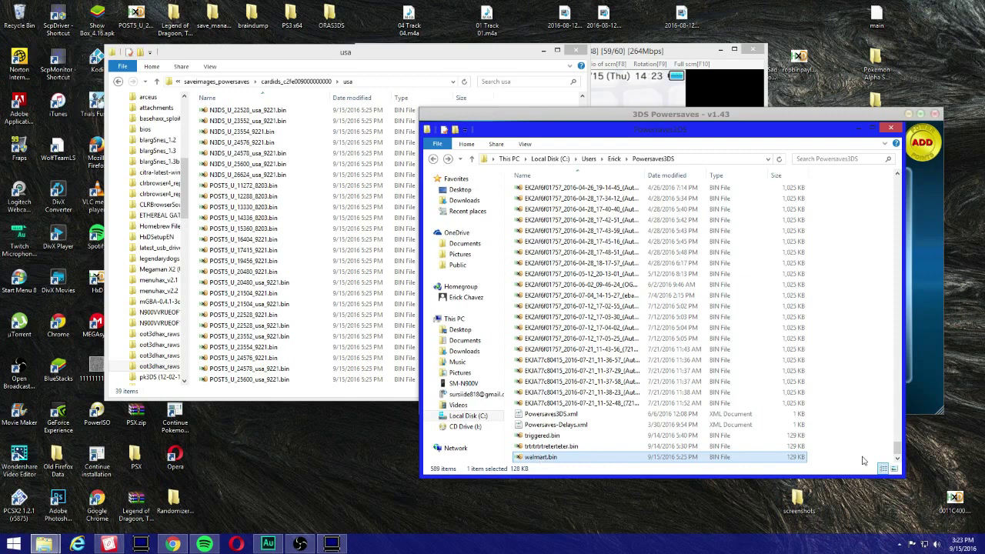
key("F2")
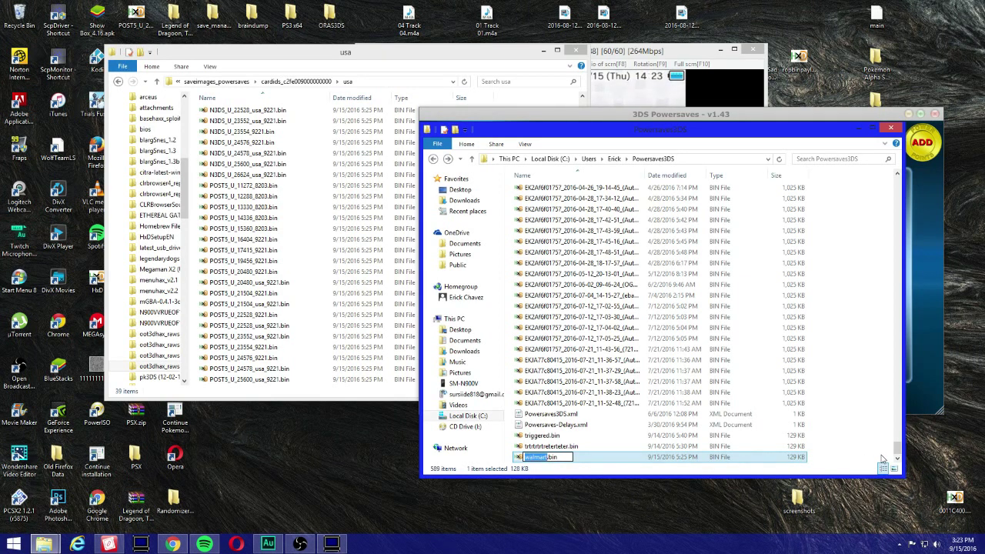
key("BackSpace")
key("ctrl+v")
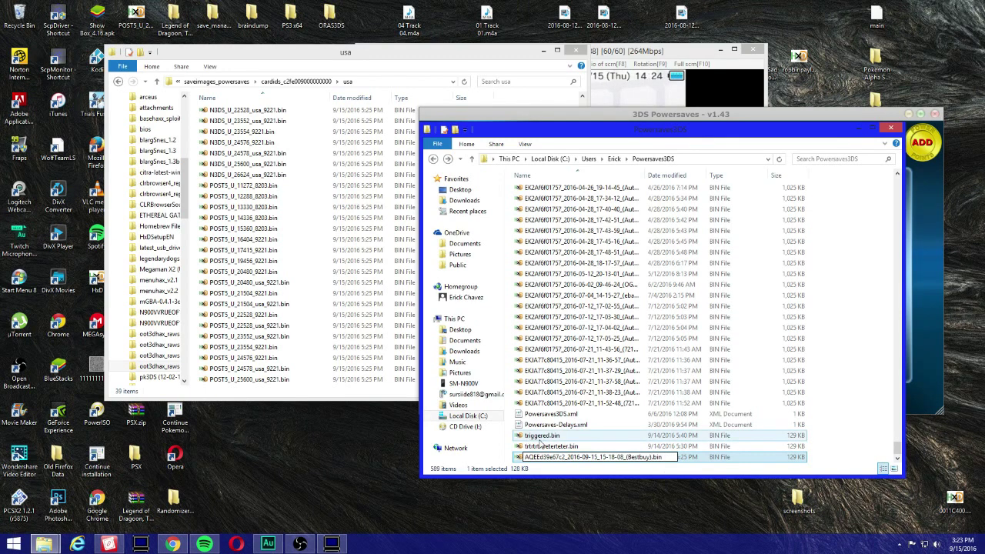
left_click(541, 441)
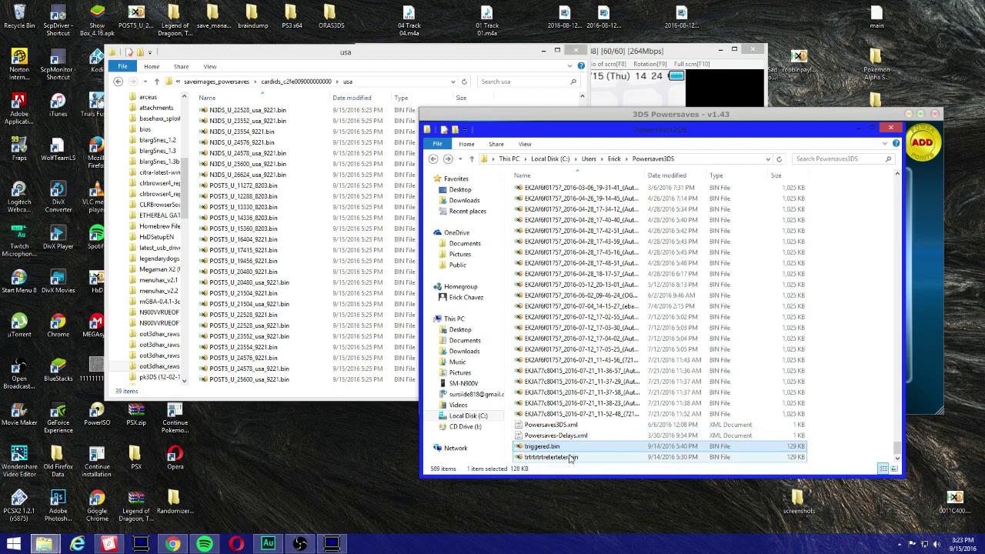
Close both folder windows and restore the Bestbuy local save to the game cartridge in 3DS Powersaves
left_click(889, 126)
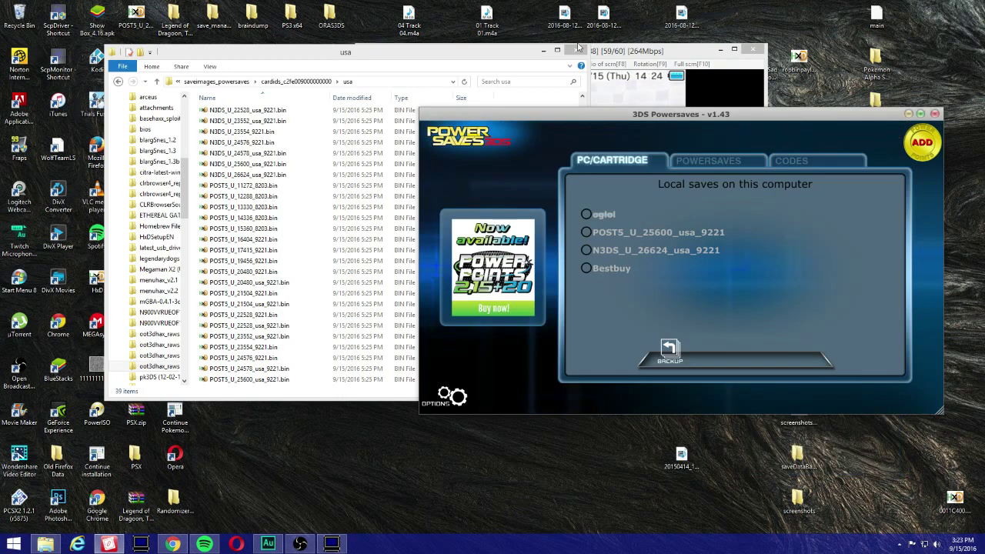
left_click(575, 52)
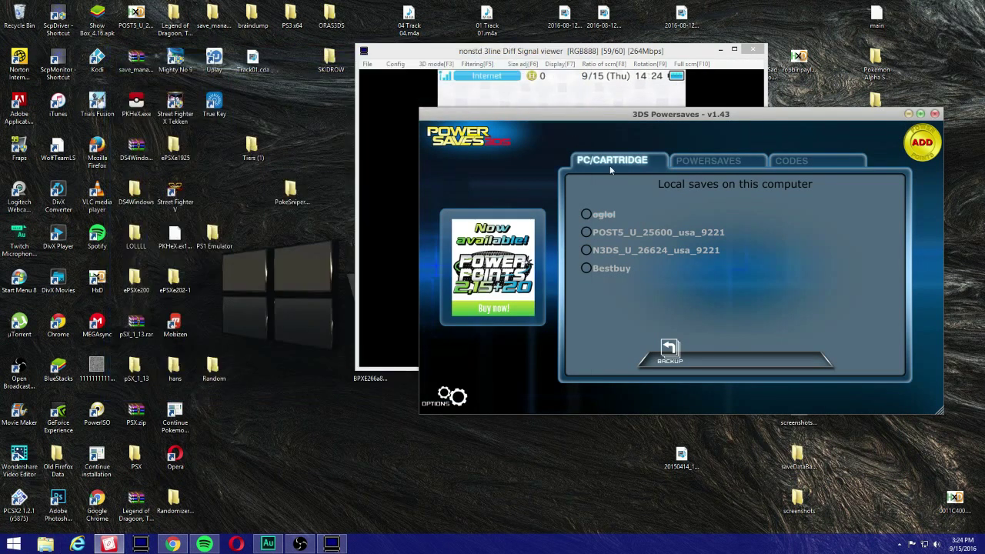
left_click(620, 268)
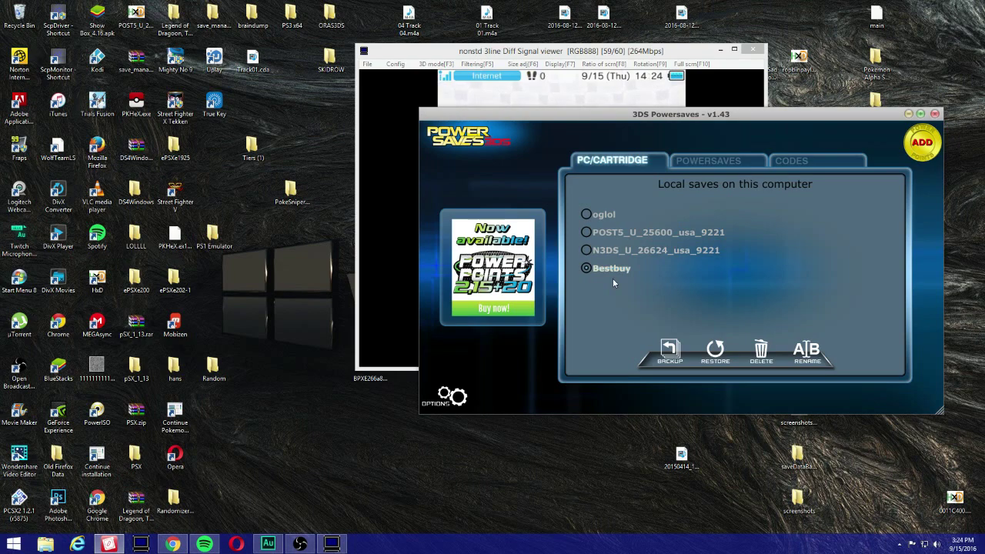
left_click(718, 359)
left_click(645, 339)
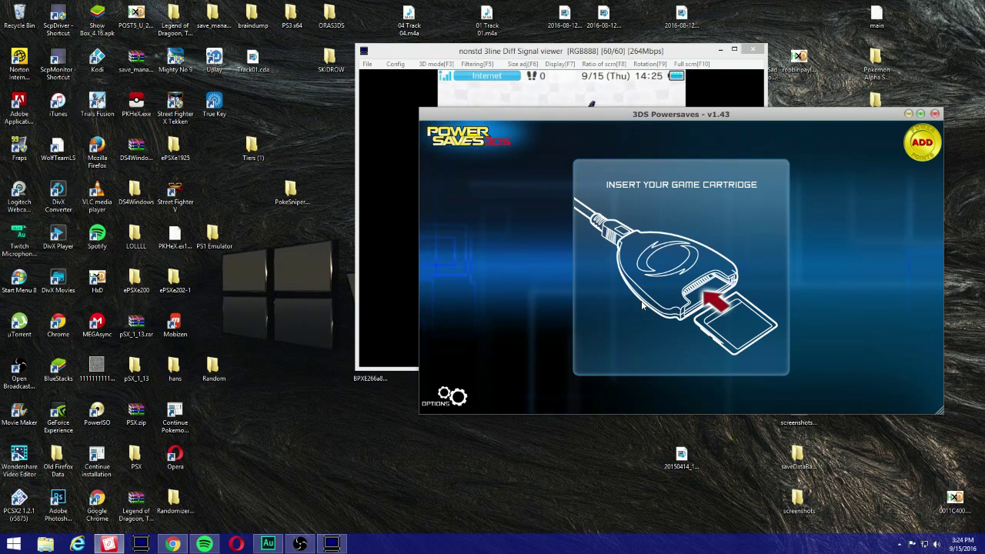
Switch to the maximized 3DS screen viewer and create a new game named Link in file slot 2 of Ocarina of Time 3D
left_click(528, 50)
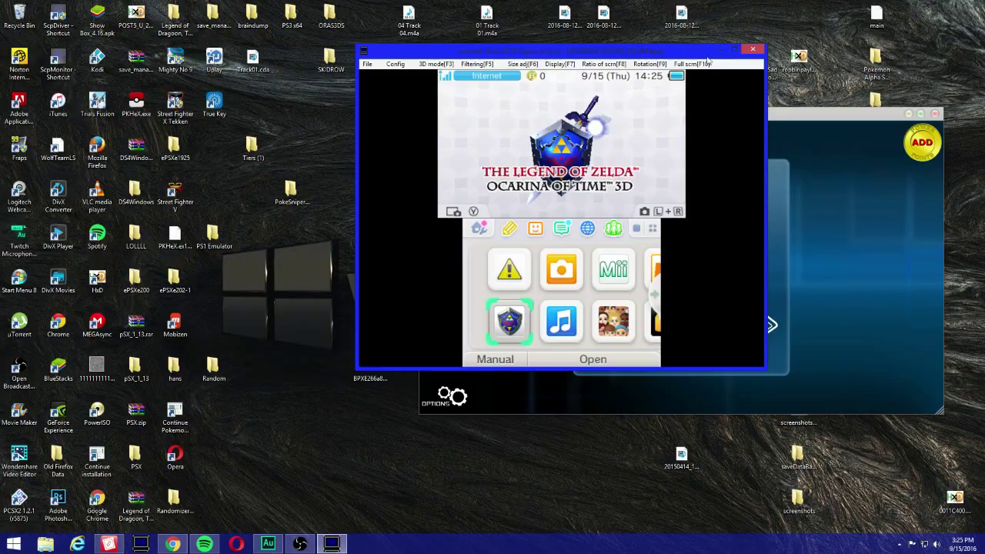
left_click(734, 49)
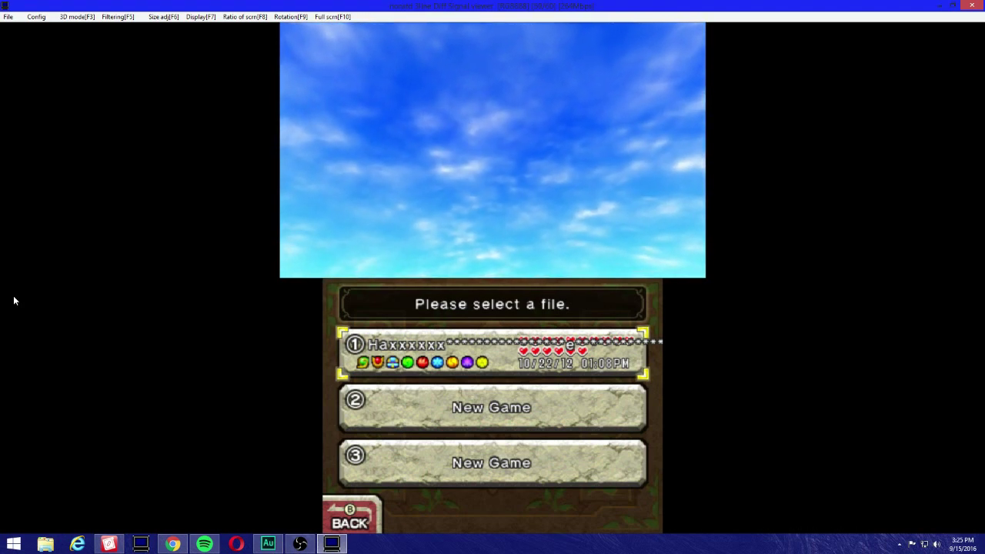
key("Down")
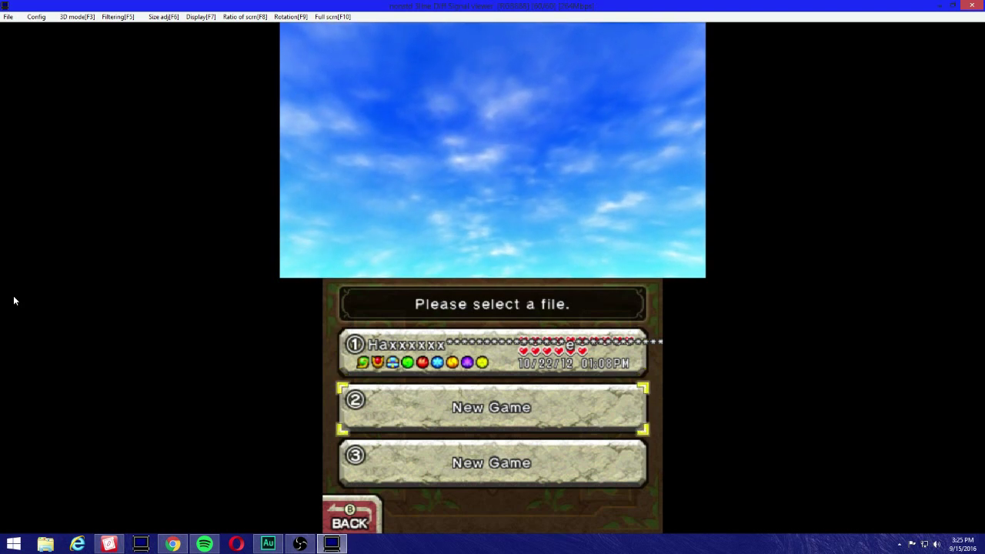
key("a")
key("Right")
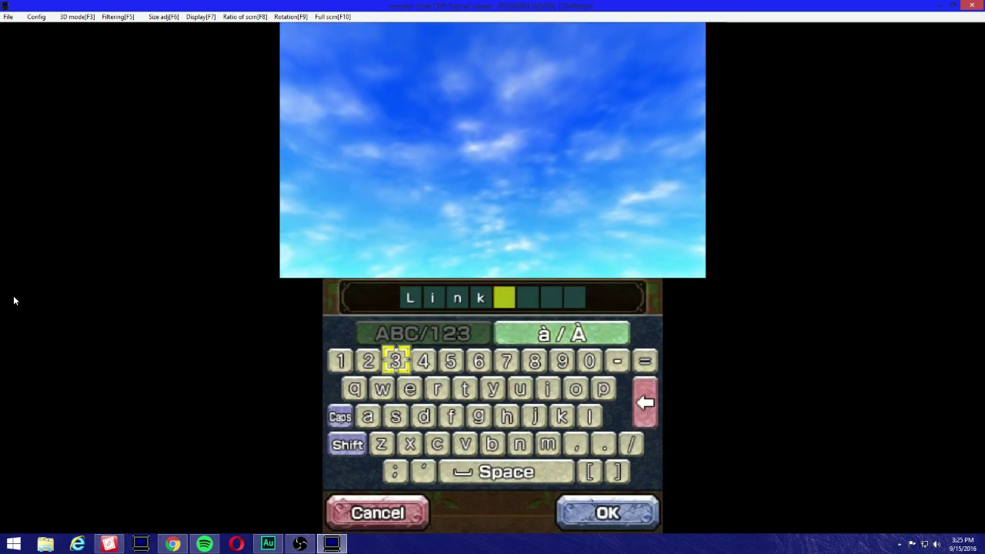
key("Right")
key("Right")
key("Down")
key("Down")
key("Down")
key("Down")
key("Down")
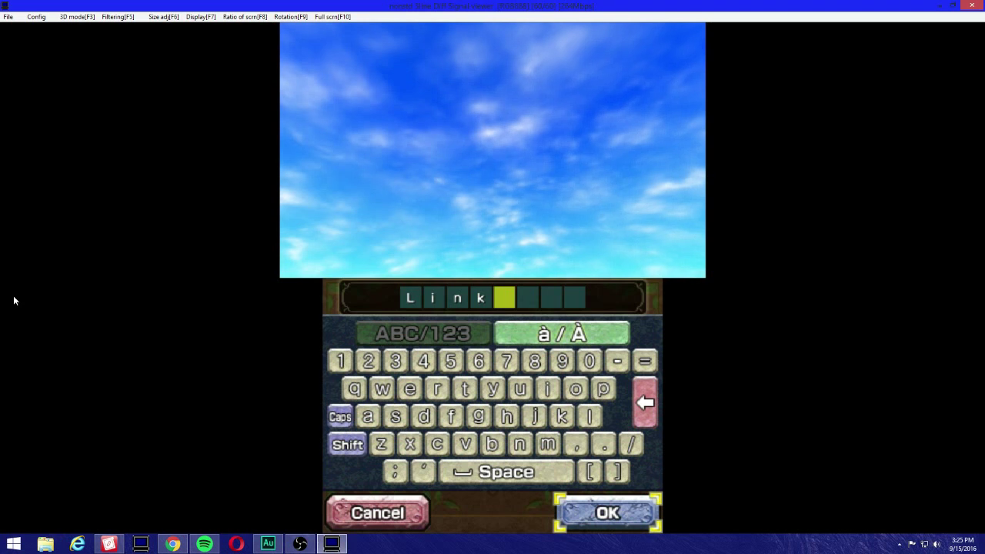
key("a")
key("Right")
key("a")
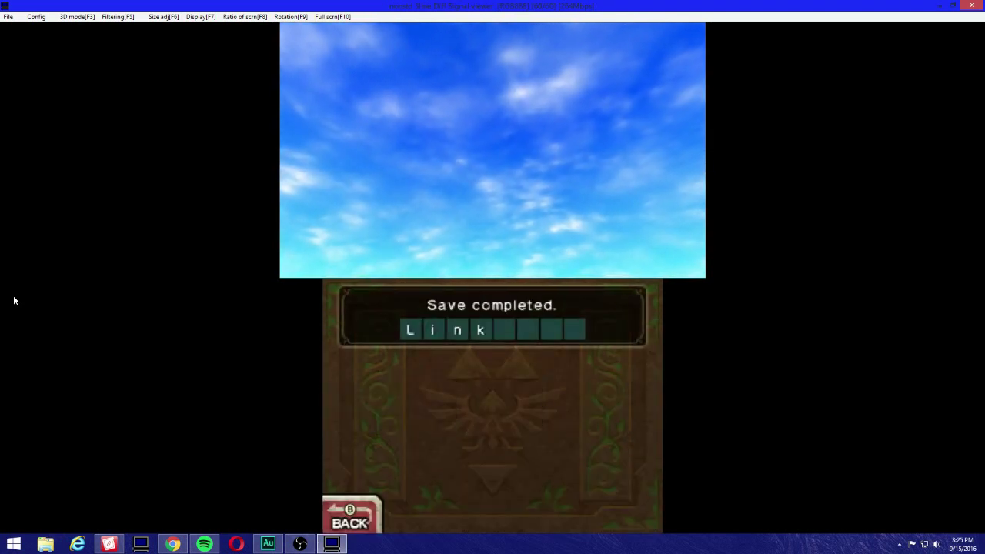
key("a")
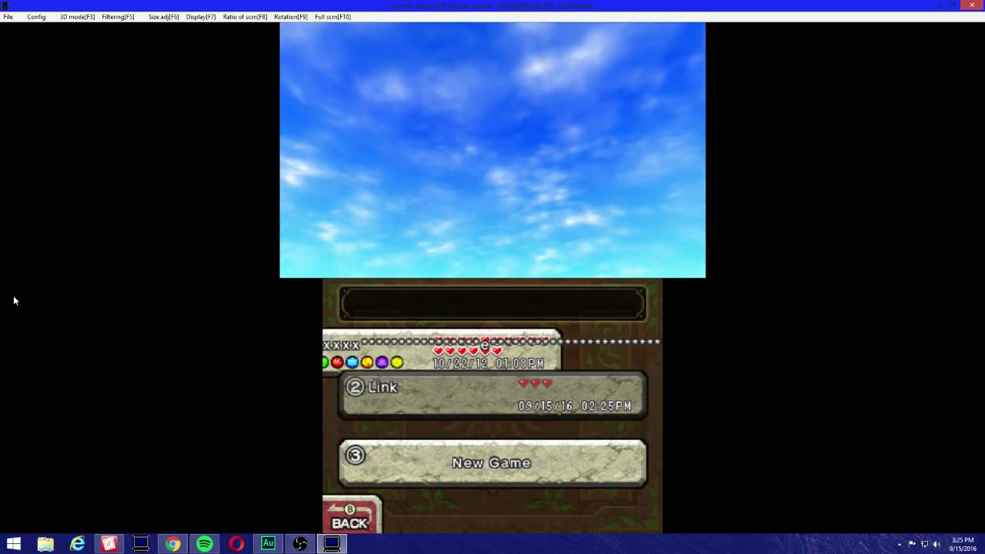
Select the Haxxxxxx save in file slot 1 and start it
key("a")
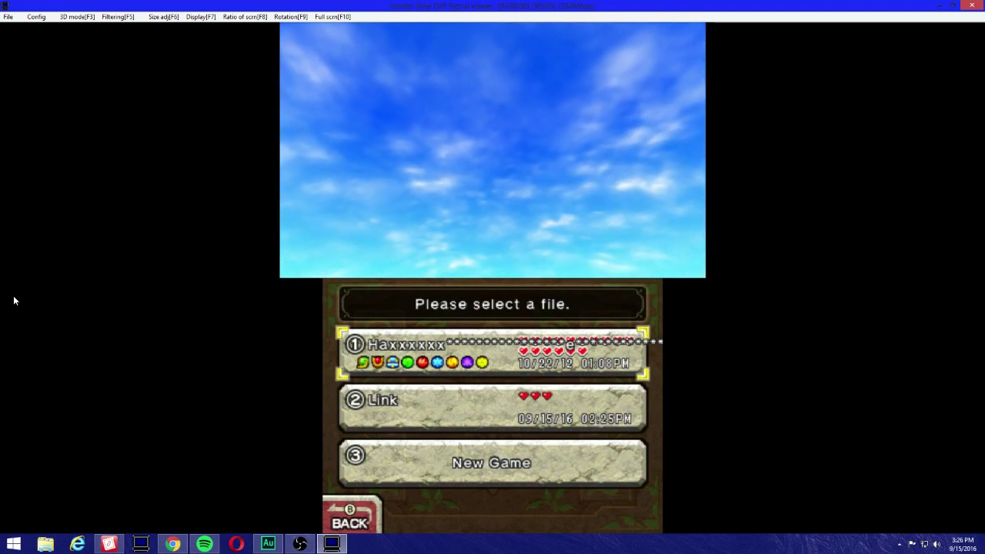
key("Return")
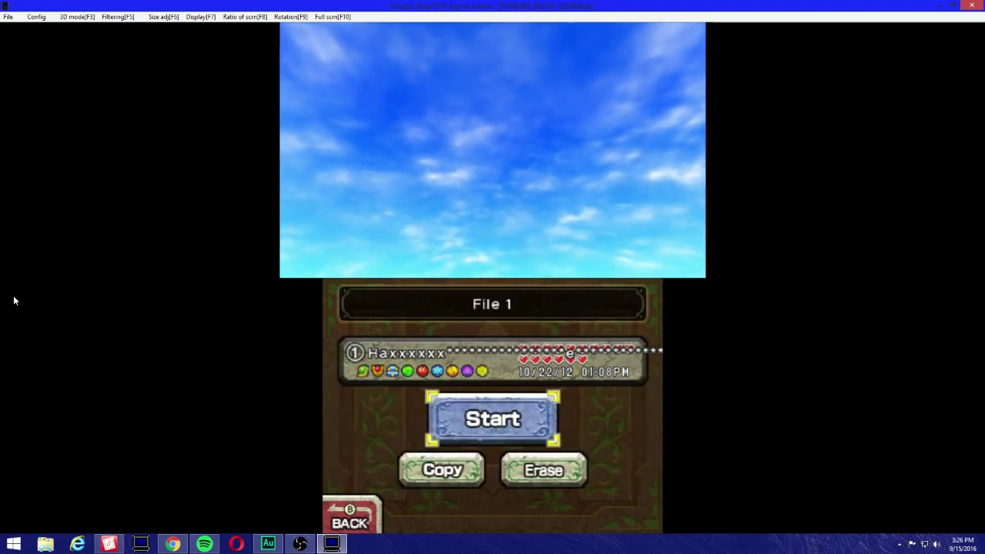
key("Return")
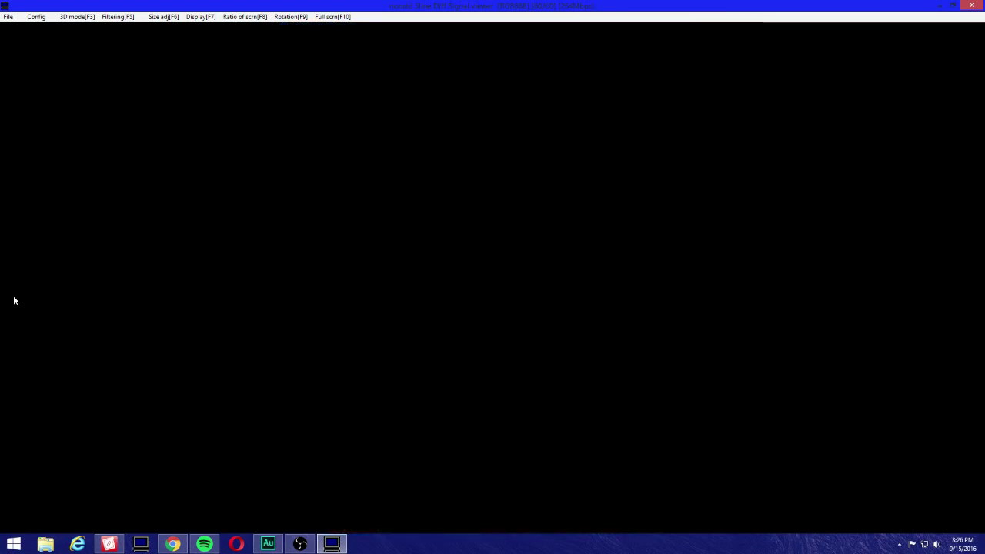